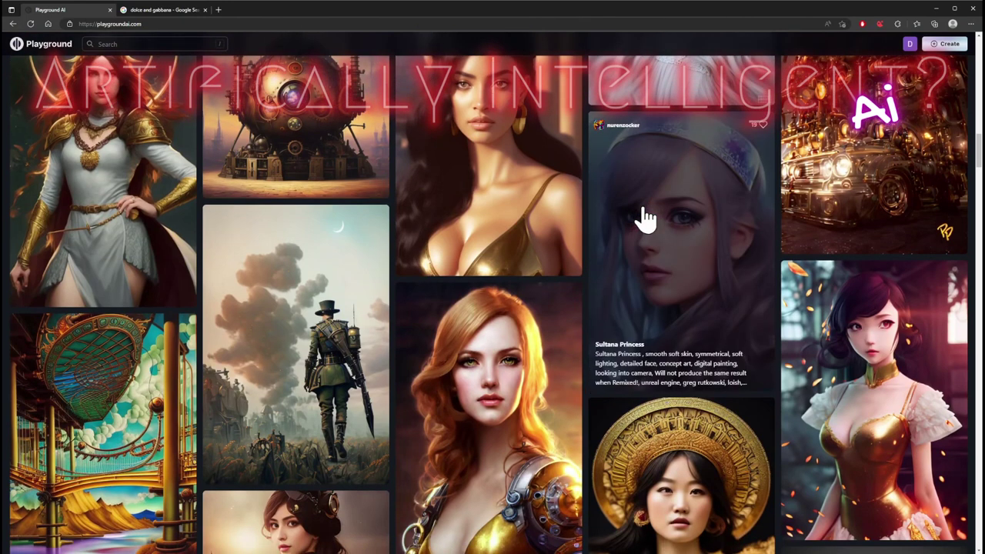
# Step: Open and close the witch portrait post, then scroll through the community feed
pyautogui.click(77, 88)
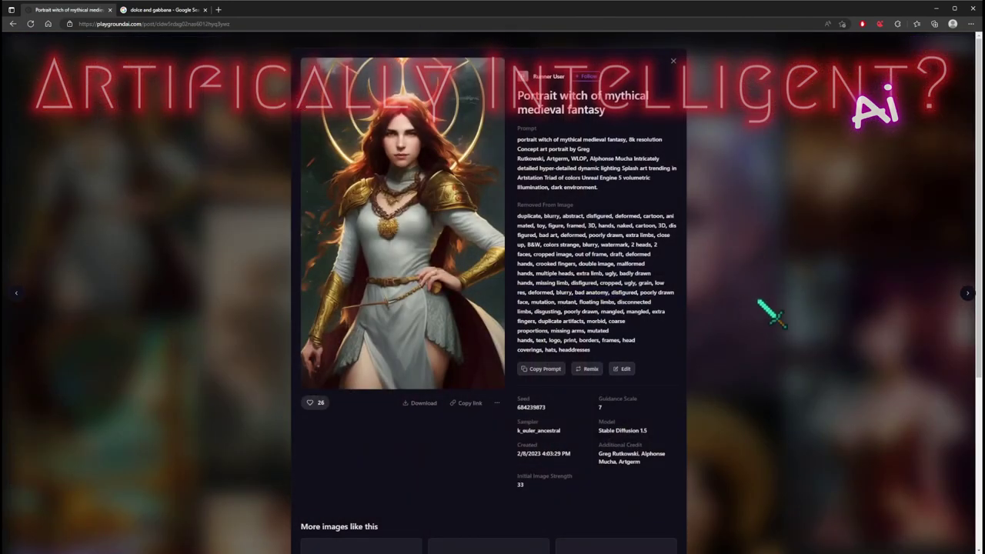
pyautogui.click(765, 308)
pyautogui.scroll(2, 132, 85)
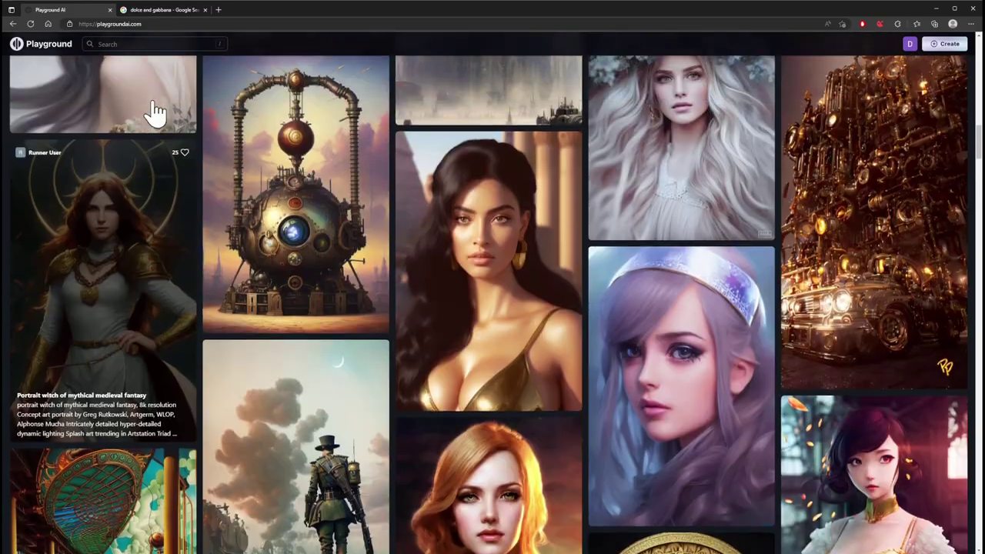
pyautogui.scroll(-5, 846, 230)
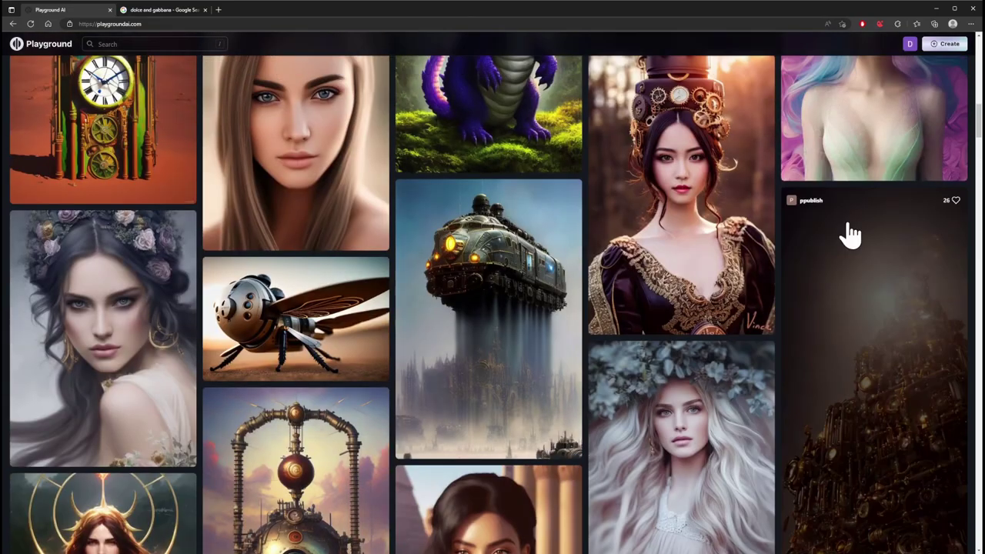
pyautogui.scroll(-15, 723, 238)
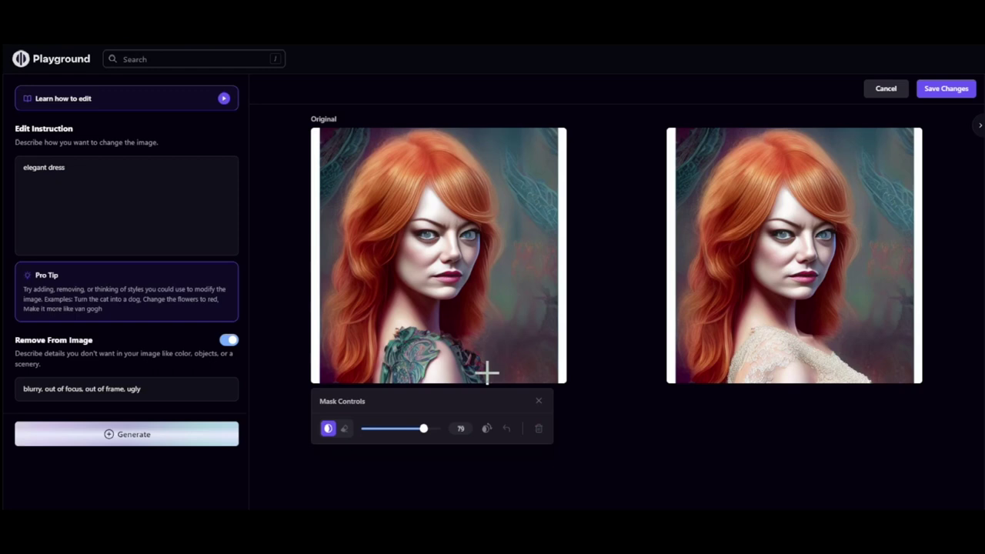
# Step: Brush a mask over the woman's hair, then open a gallery image's details
pyautogui.moveTo(485, 371)
pyautogui.mouseDown()
pyautogui.moveTo(499, 225)
pyautogui.moveTo(463, 184)
pyautogui.moveTo(362, 193)
pyautogui.mouseUp()
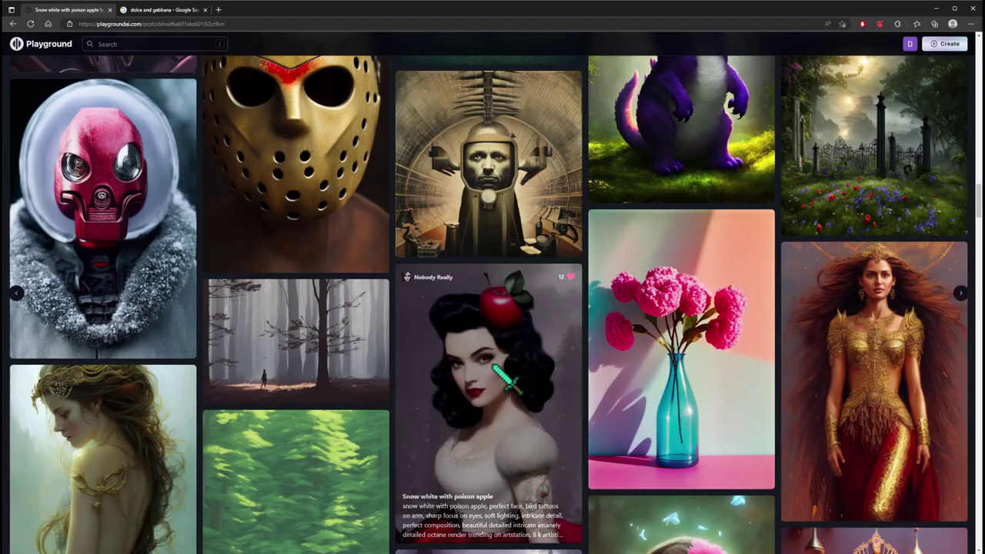
pyautogui.click(500, 358)
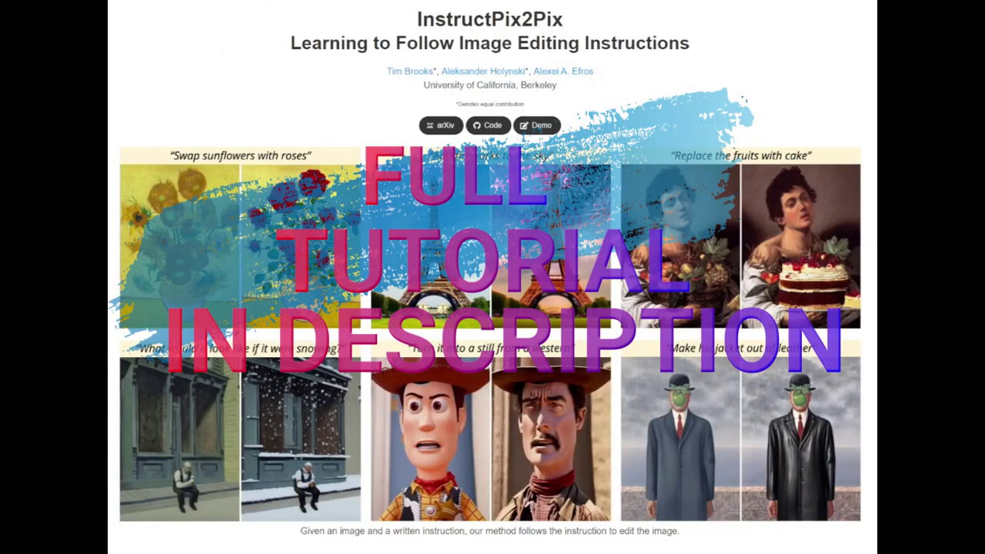
# Step: Scroll the InstructPix2Pix page past the example edits toward the Abstract
pyautogui.scroll(-2, 492, 308)
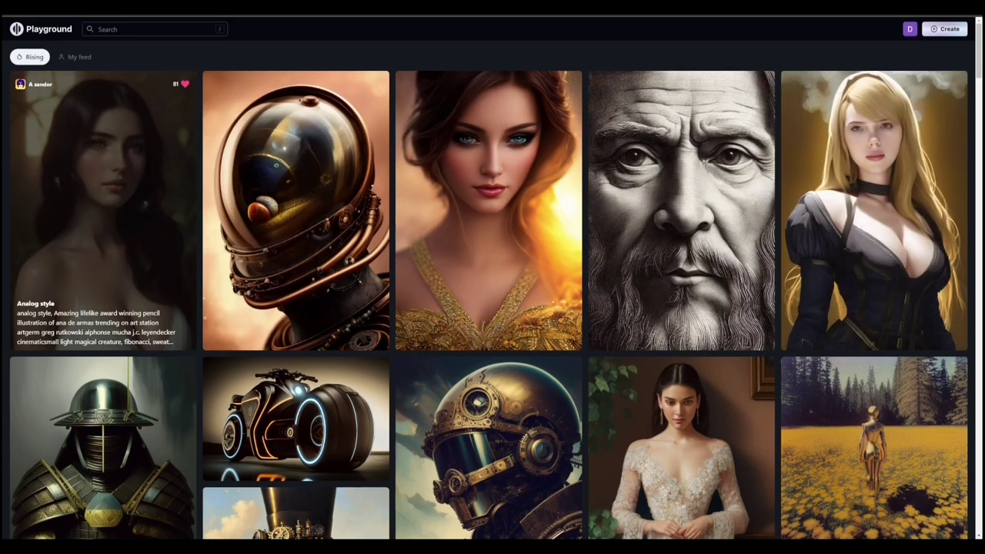
# Step: Open and close the Analog style and blonde portrait posts, then scroll the feed
pyautogui.click(165, 240)
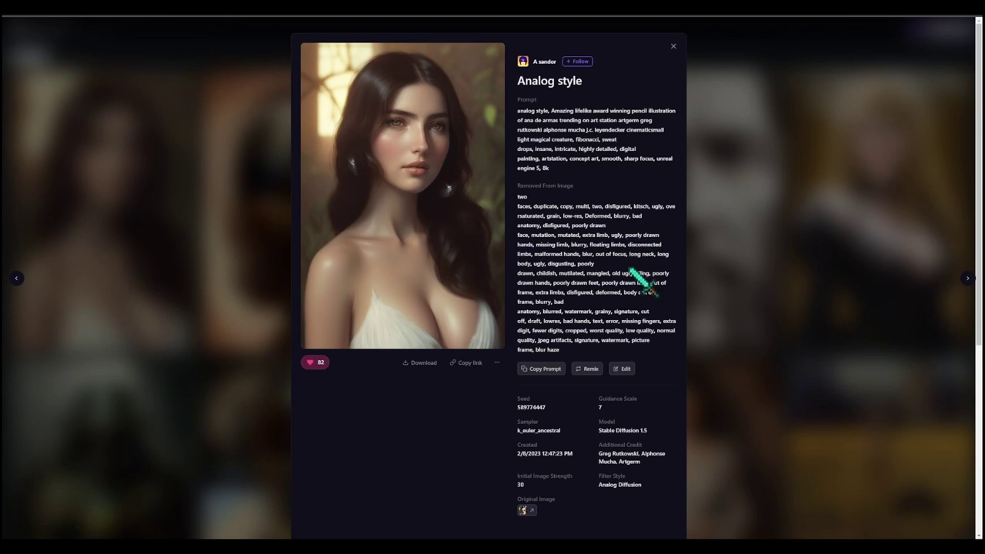
pyautogui.click(673, 47)
pyautogui.click(874, 216)
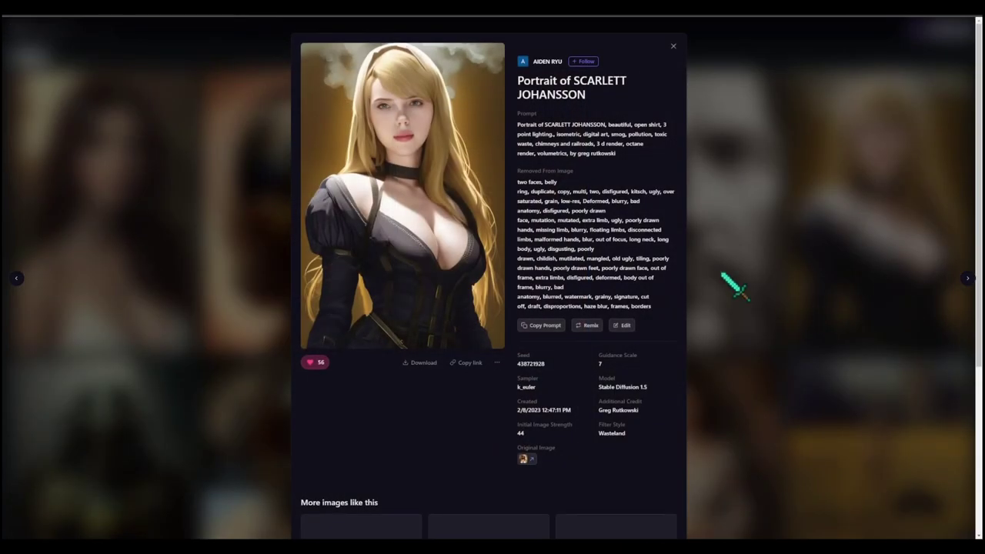
pyautogui.click(862, 198)
pyautogui.scroll(-1, 141, 318)
# Step: In the Woolitize fairy post, select the artist credit and open a similar forest fairy image
pyautogui.click(141, 318)
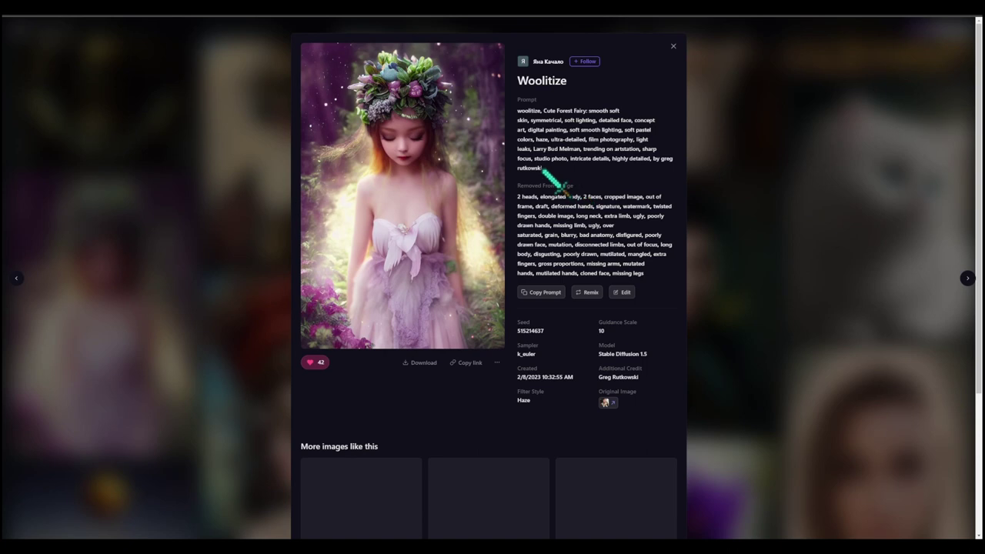
pyautogui.moveTo(653, 157); pyautogui.dragTo(660, 166)
pyautogui.click(572, 184)
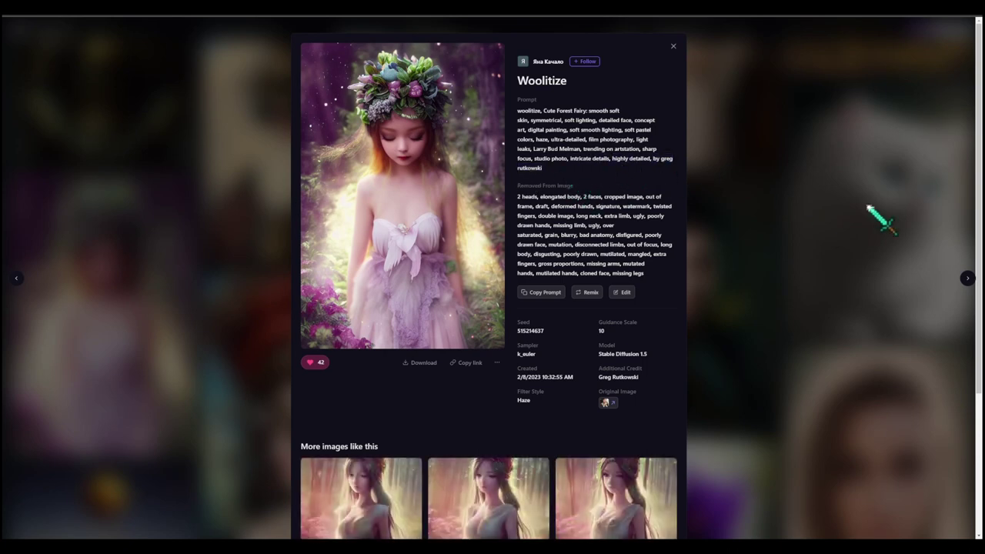
pyautogui.scroll(-3, 600, 270)
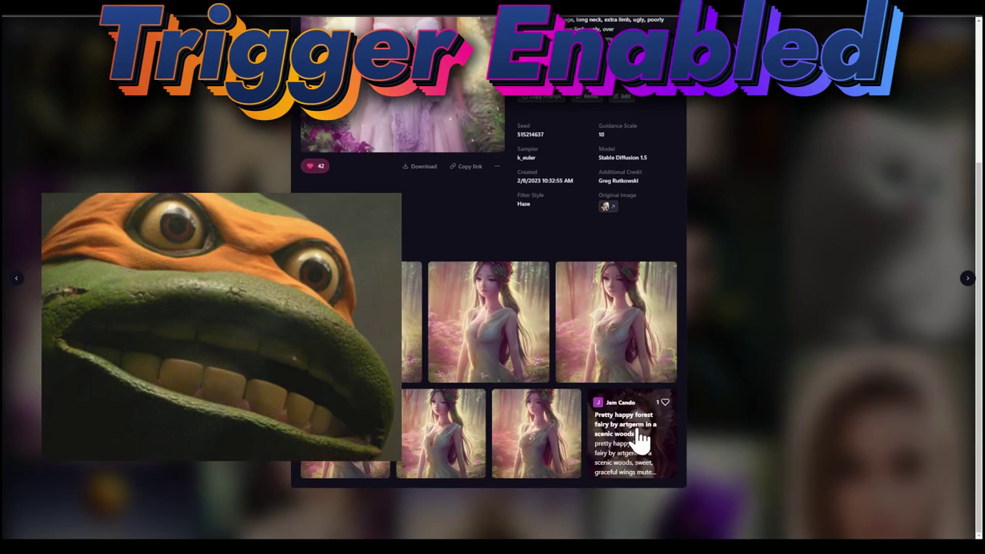
pyautogui.click(639, 441)
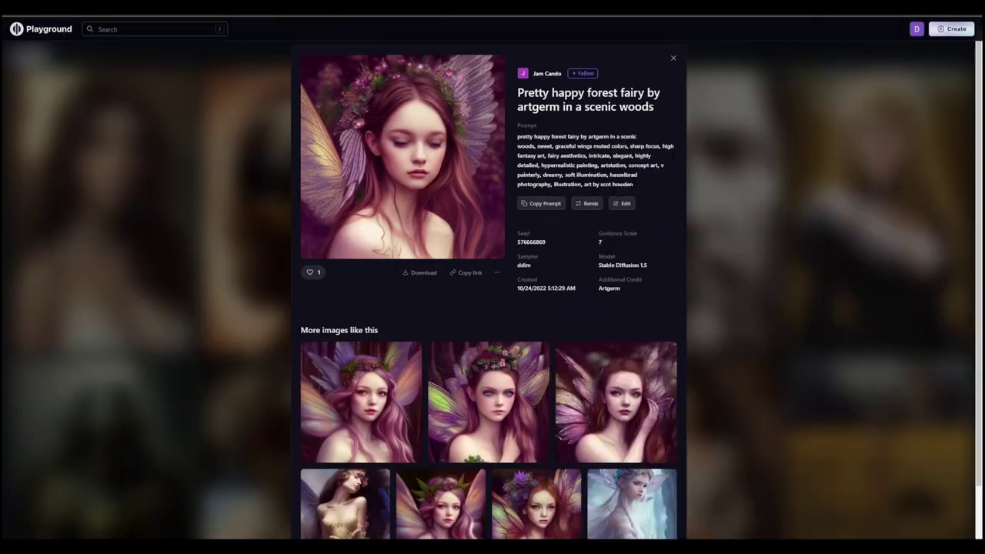
pyautogui.scroll(-1, 708, 231)
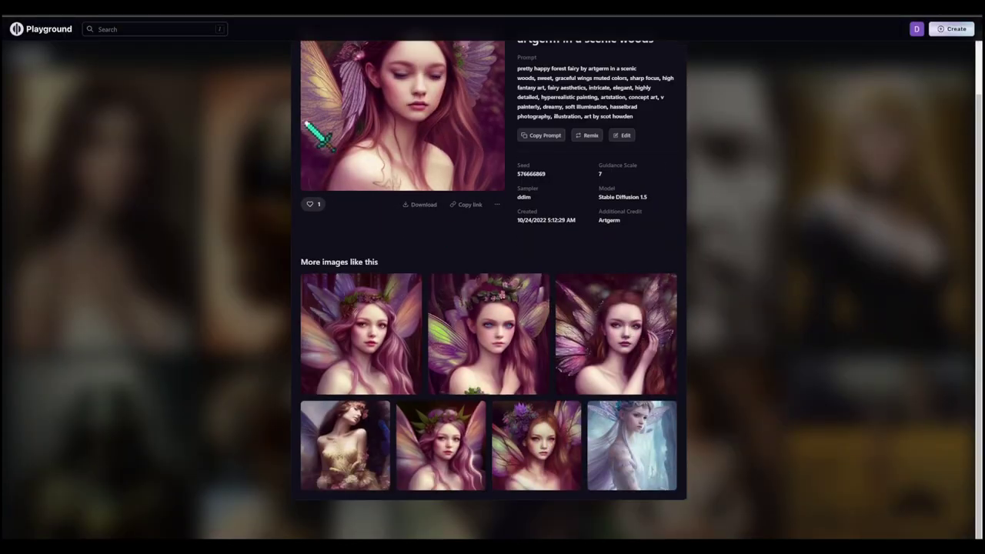
pyautogui.scroll(1, 576, 176)
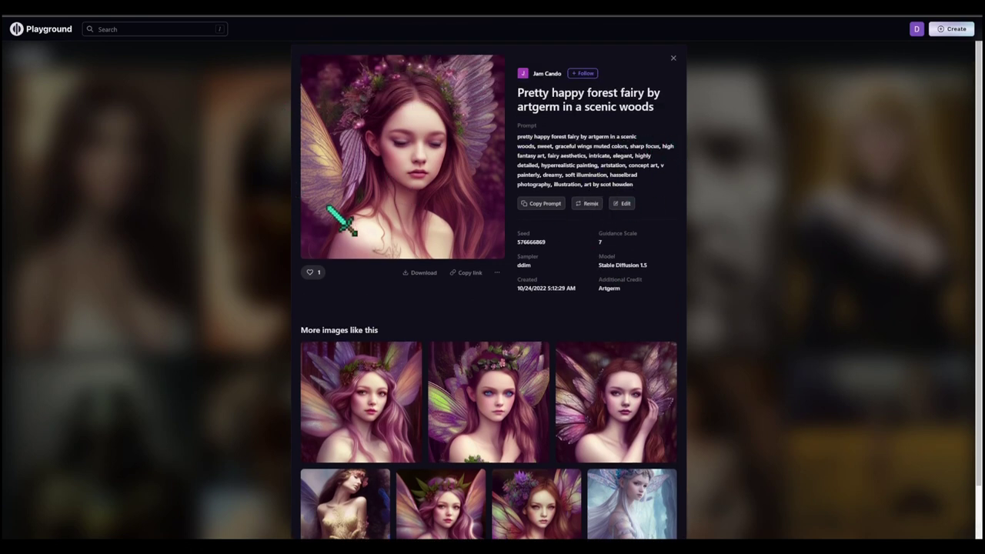
# Step: Close the forest fairy post and reopen the Woolitize fairy post to review it
pyautogui.click(248, 146)
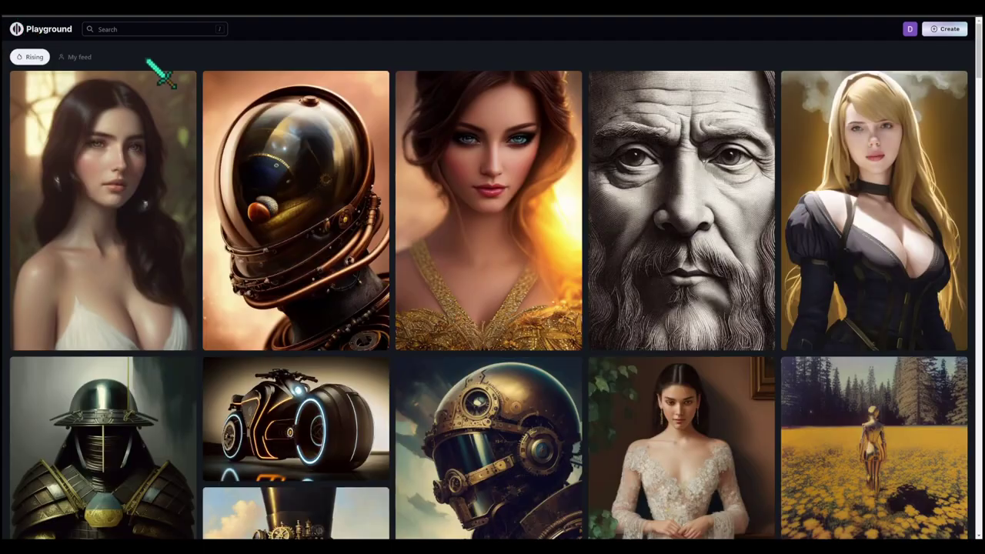
pyautogui.scroll(-5, 149, 213)
pyautogui.click(140, 236)
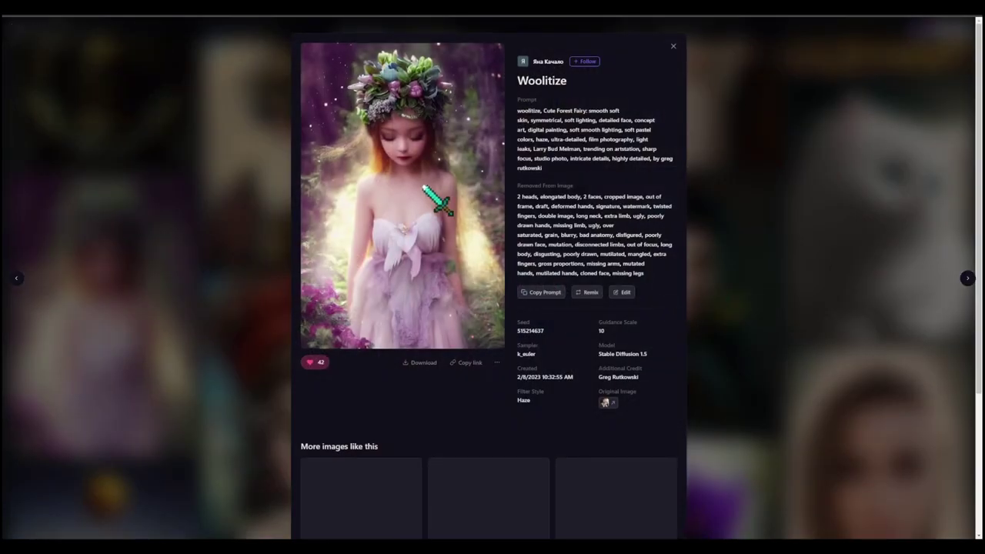
pyautogui.scroll(-3, 685, 262)
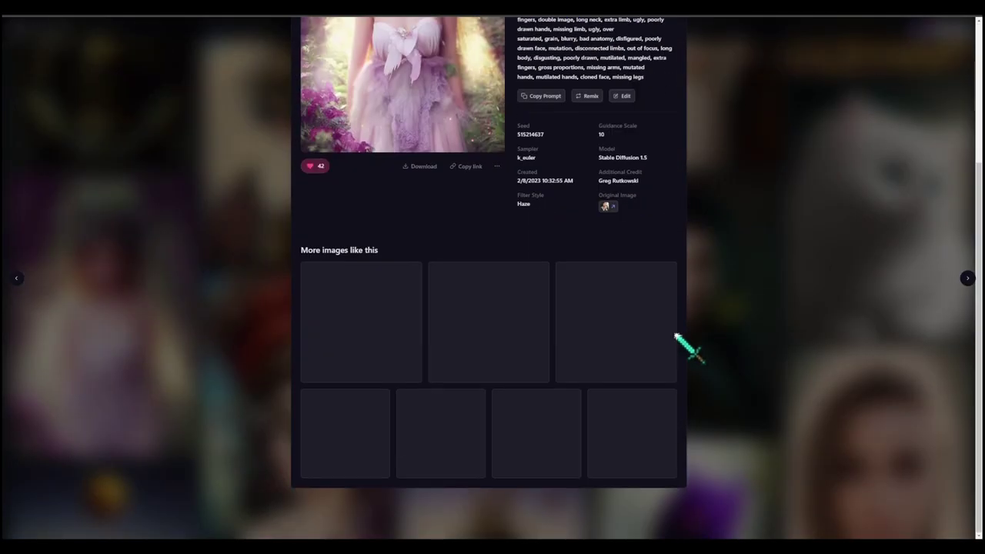
pyautogui.scroll(3, 592, 284)
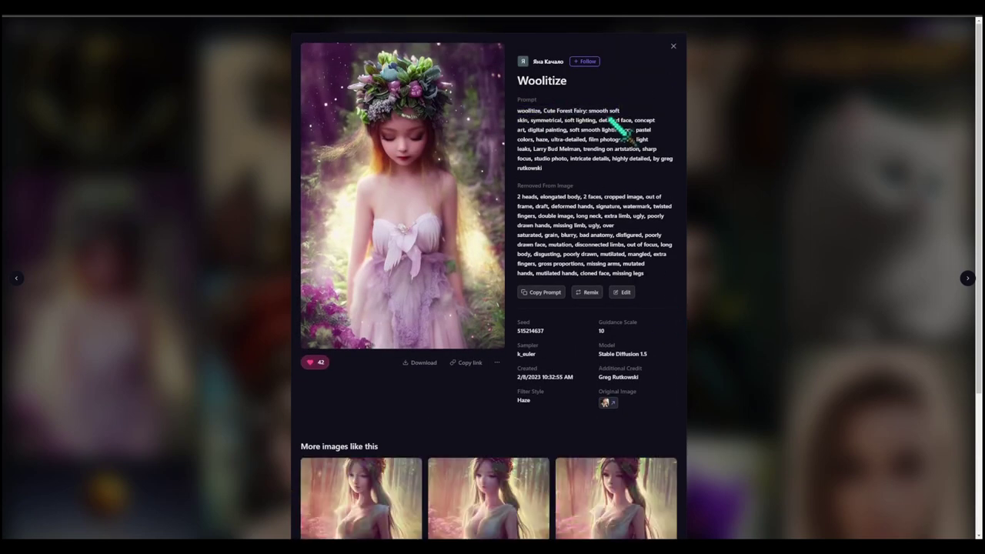
pyautogui.scroll(-3, 619, 192)
pyautogui.scroll(3, 633, 286)
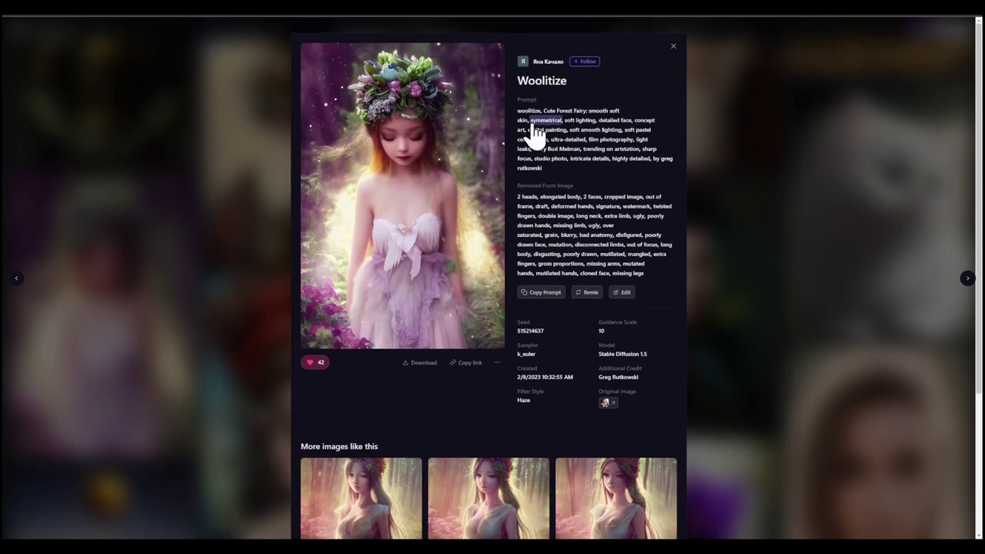
# Step: Select the opening words of the Woolitize prompt, then return to the Rising feed
pyautogui.moveTo(598, 120); pyautogui.dragTo(624, 123)
pyautogui.moveTo(548, 120)
pyautogui.mouseDown()
pyautogui.moveTo(574, 110)
pyautogui.moveTo(547, 110)
pyautogui.mouseUp()
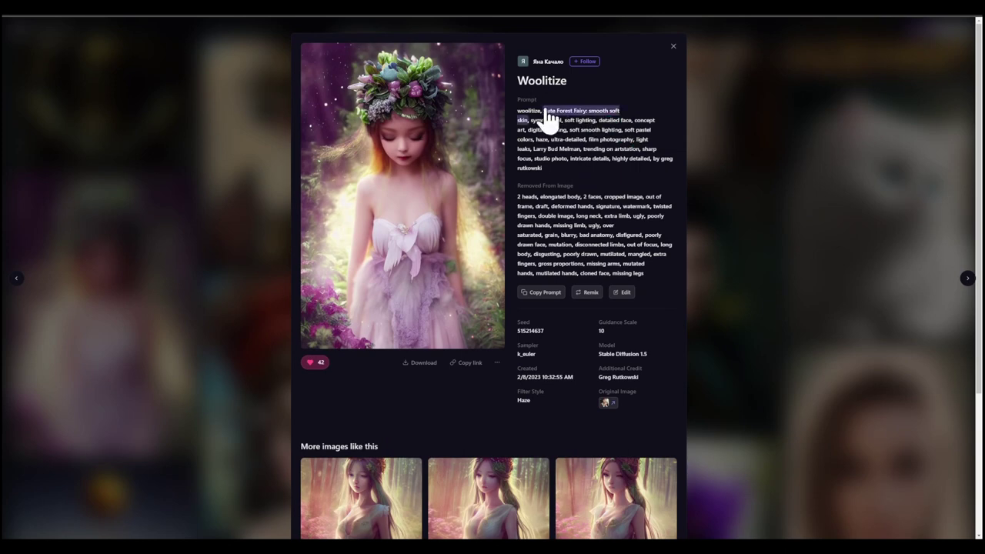
pyautogui.click(628, 255)
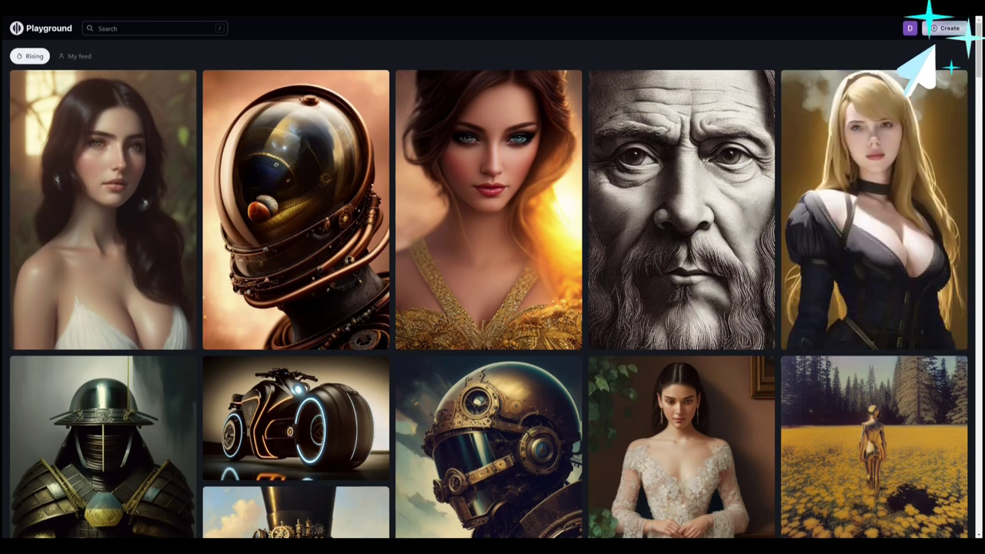
# Step: Start a new image with Remove From Image enabled and Stable Diffusion 1.5 as model
pyautogui.click(943, 29)
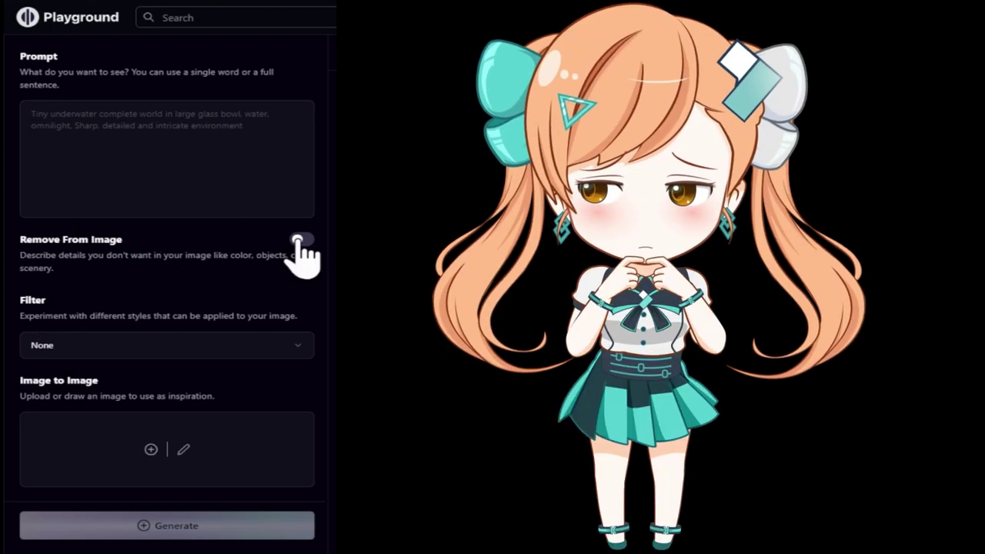
pyautogui.click(299, 241)
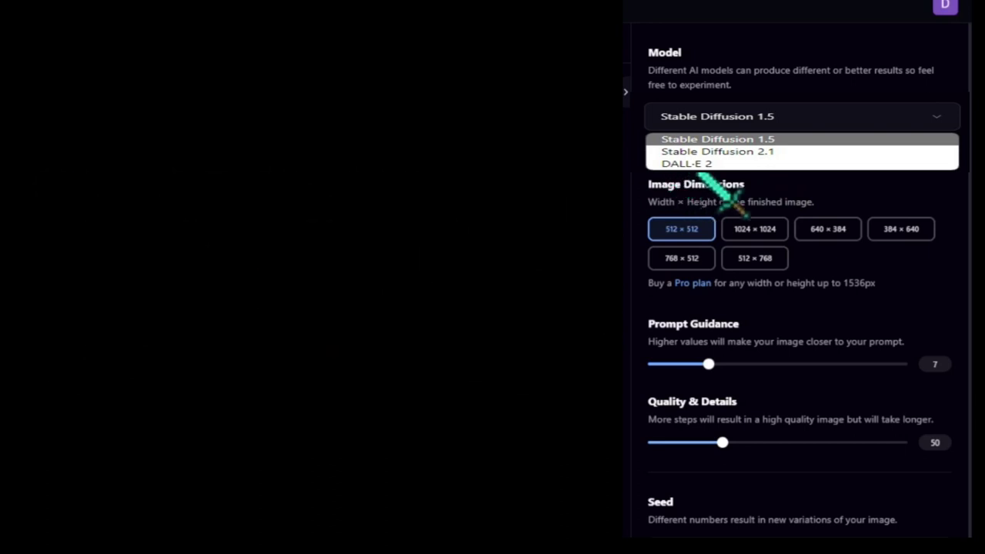
pyautogui.click(697, 175)
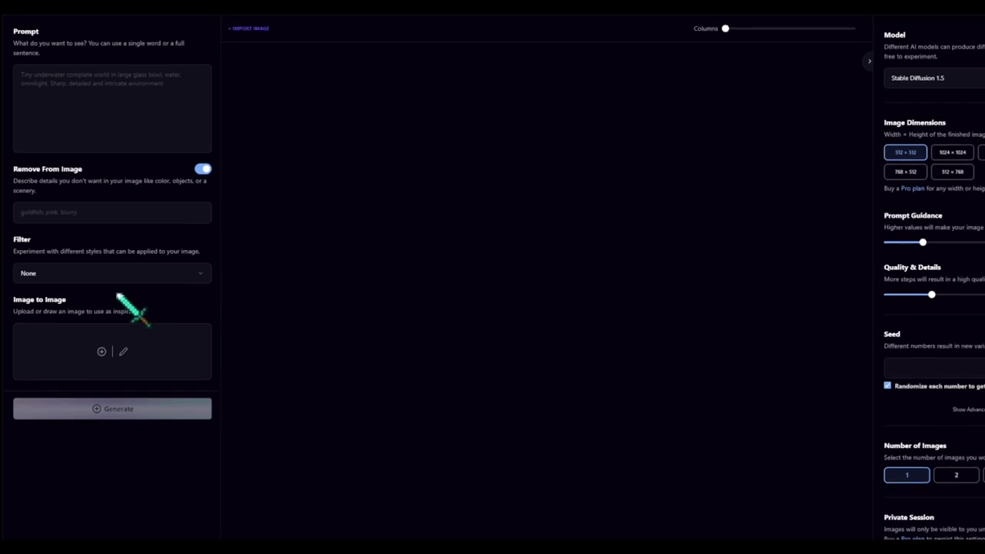
# Step: Apply the Pixel style filter for the 'elf female' image generation
pyautogui.click(171, 274)
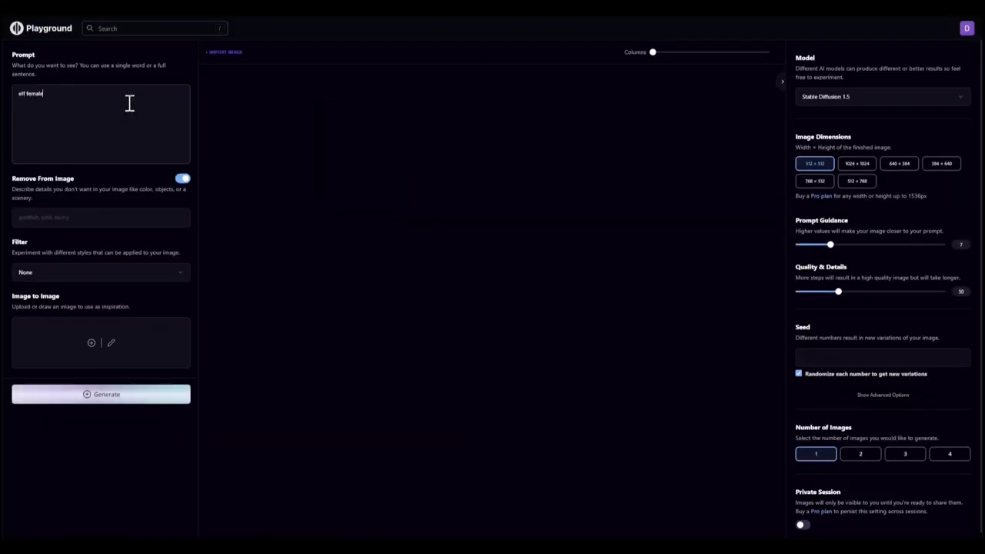
pyautogui.click(157, 271)
pyautogui.click(222, 399)
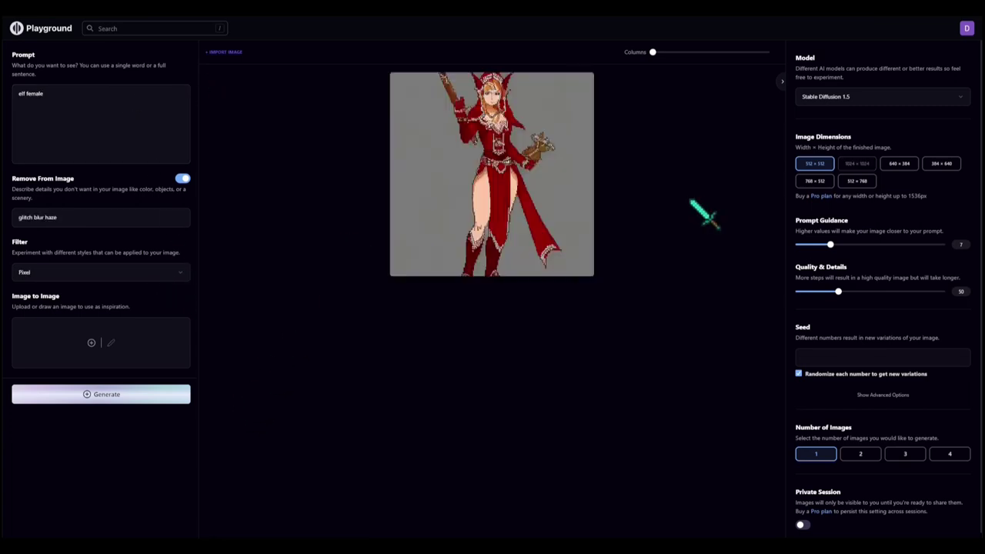
pyautogui.moveTo(521, 154)
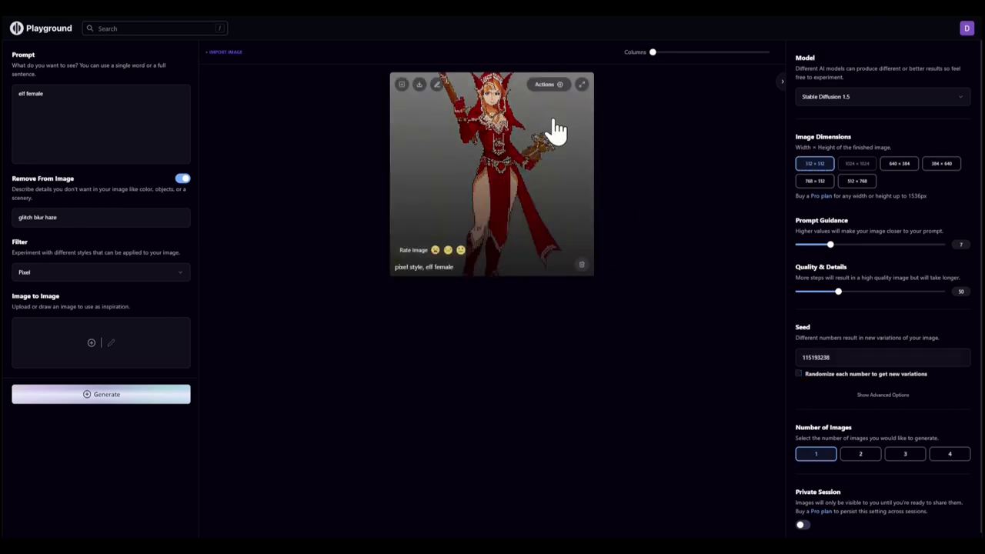
# Step: Expand the generated pixel-style elf image to full size
pyautogui.click(583, 85)
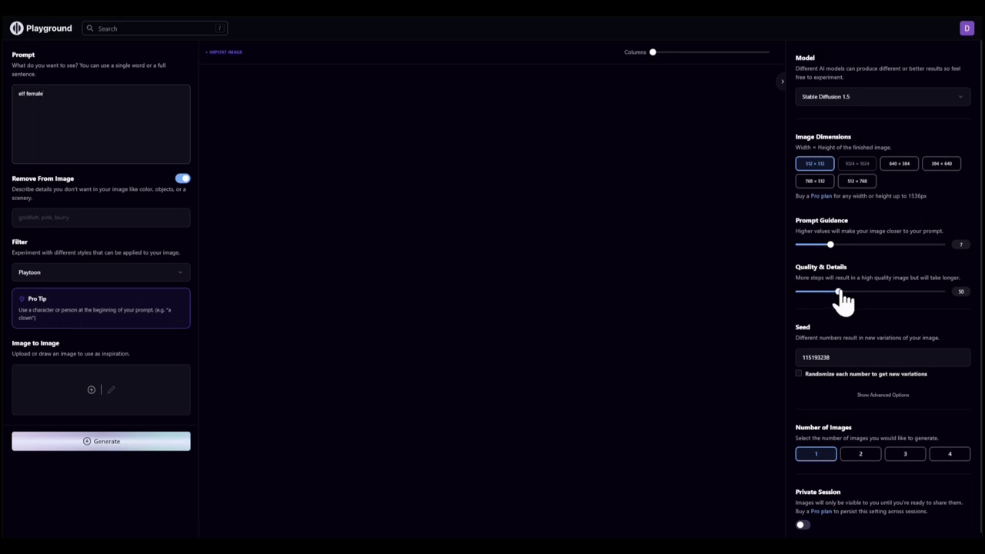
# Step: Lower the seed value from 115193238 to 115193237
pyautogui.scroll(-1, 845, 311)
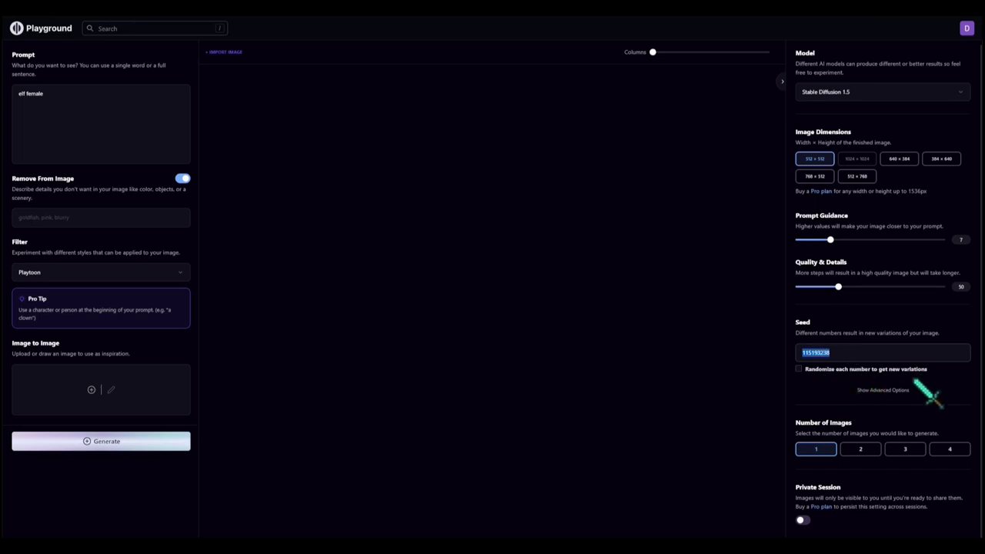
pyautogui.press('Down')
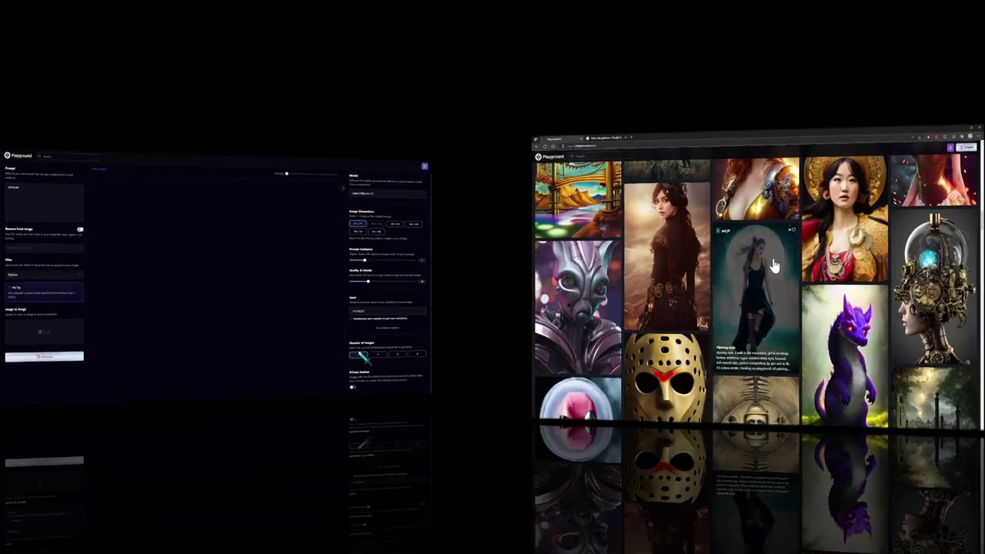
pyautogui.scroll(-4, 690, 264)
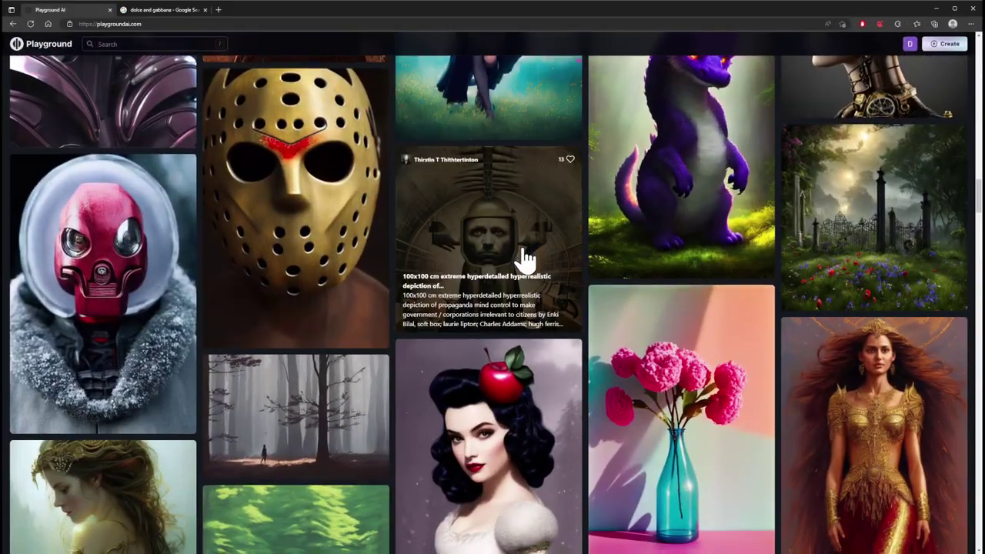
pyautogui.scroll(-5, 524, 261)
pyautogui.scroll(4, 523, 261)
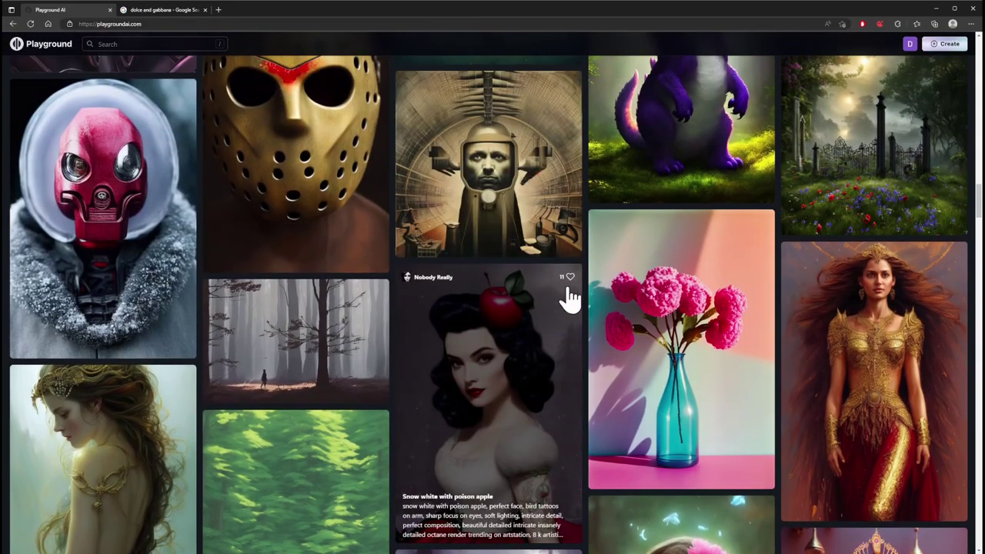
pyautogui.click(493, 377)
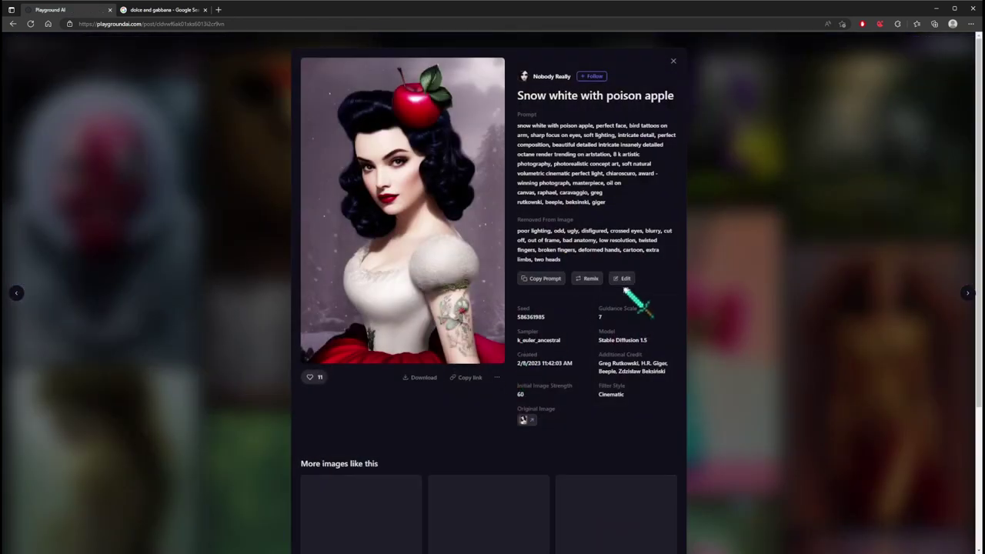
pyautogui.click(746, 245)
pyautogui.scroll(-9, 554, 318)
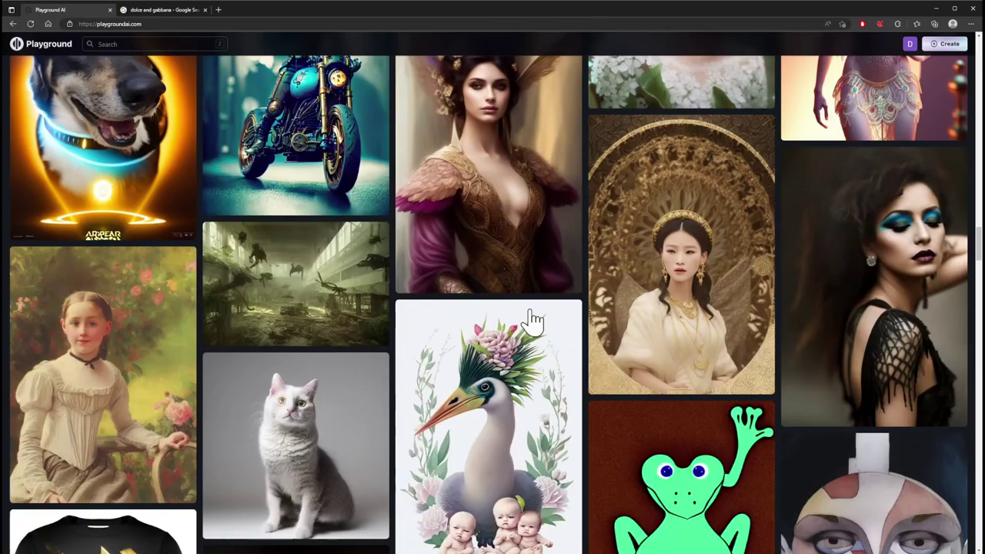
pyautogui.scroll(-5, 528, 323)
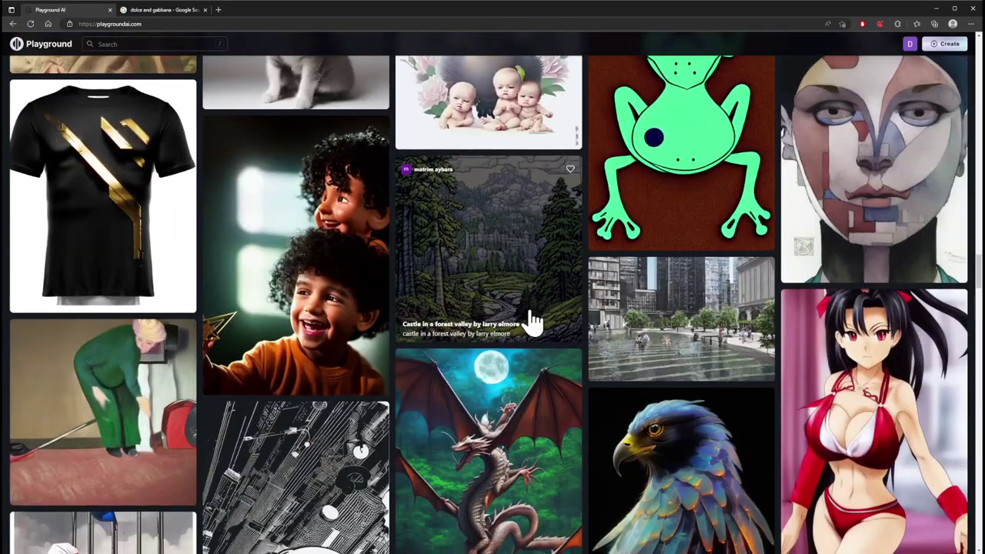
pyautogui.scroll(-4, 528, 323)
pyautogui.click(685, 431)
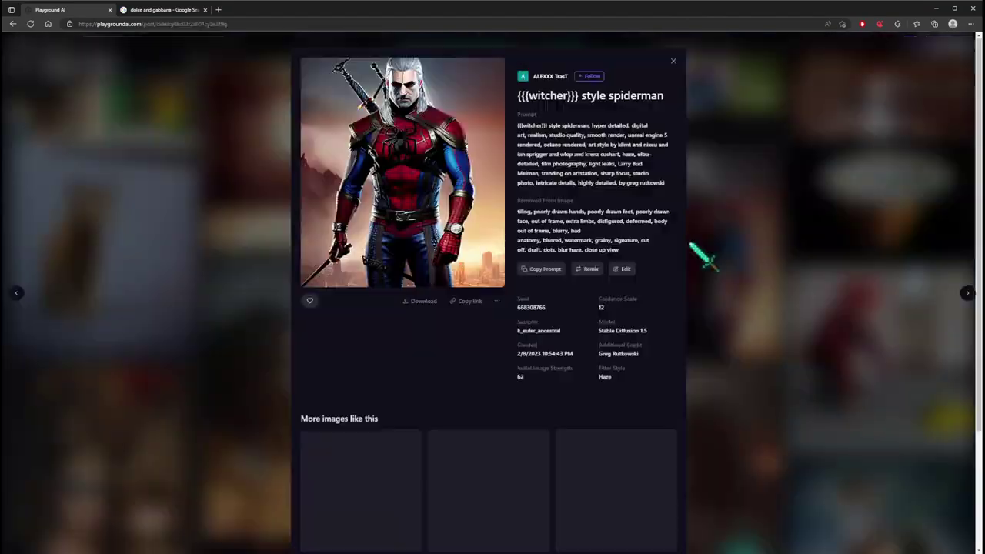
pyautogui.click(737, 243)
pyautogui.scroll(-4, 352, 257)
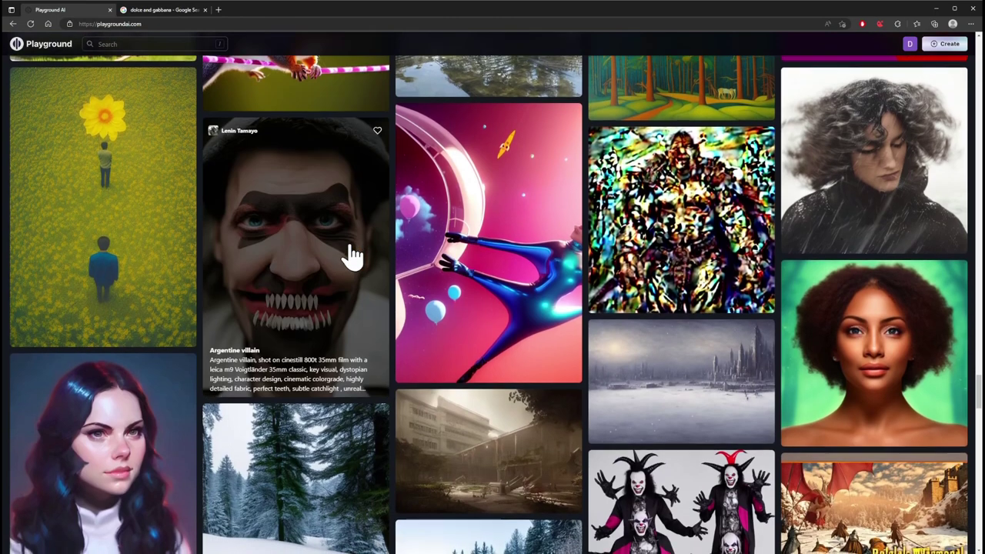
pyautogui.scroll(-10, 352, 257)
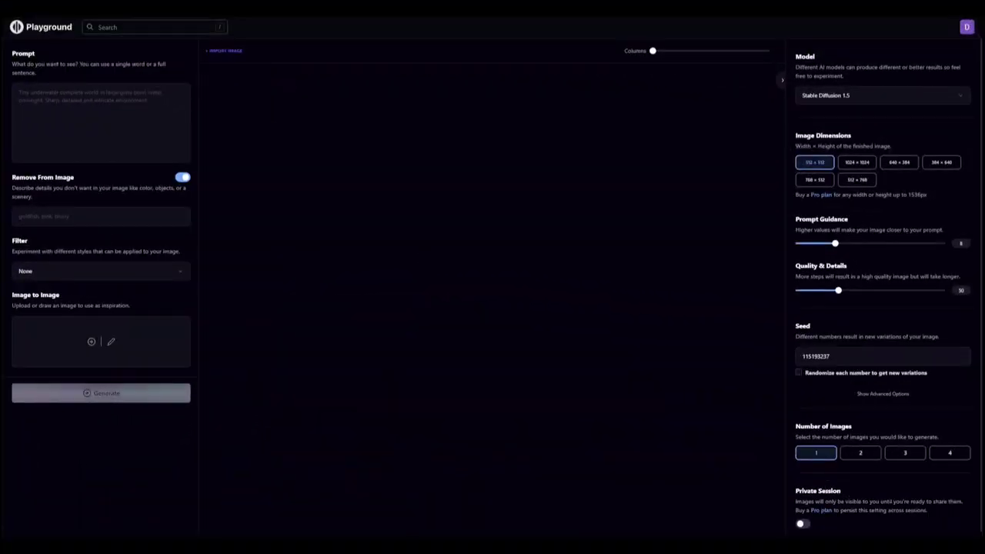
# Step: Import the tank-top woman portrait with + Import Image
pyautogui.click(227, 67)
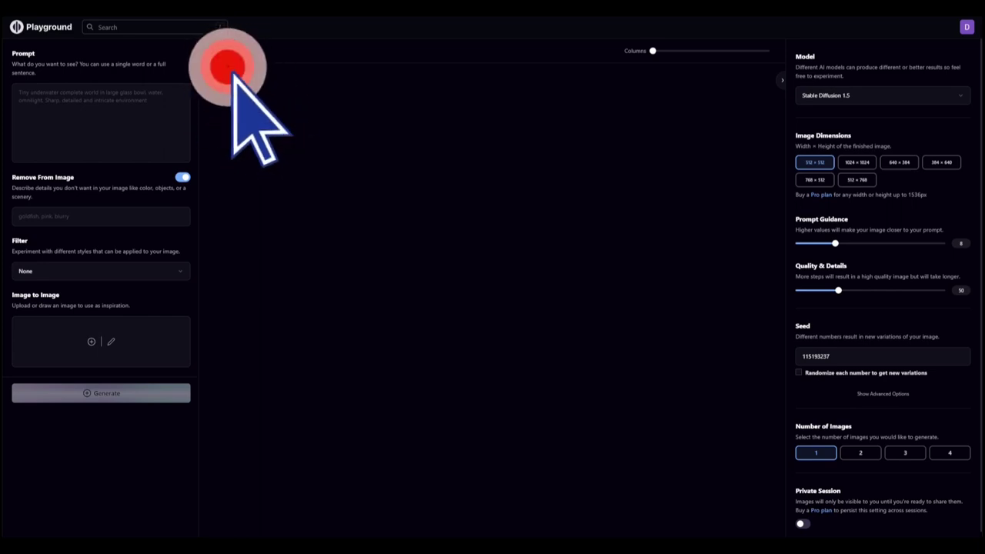
pyautogui.click(228, 61)
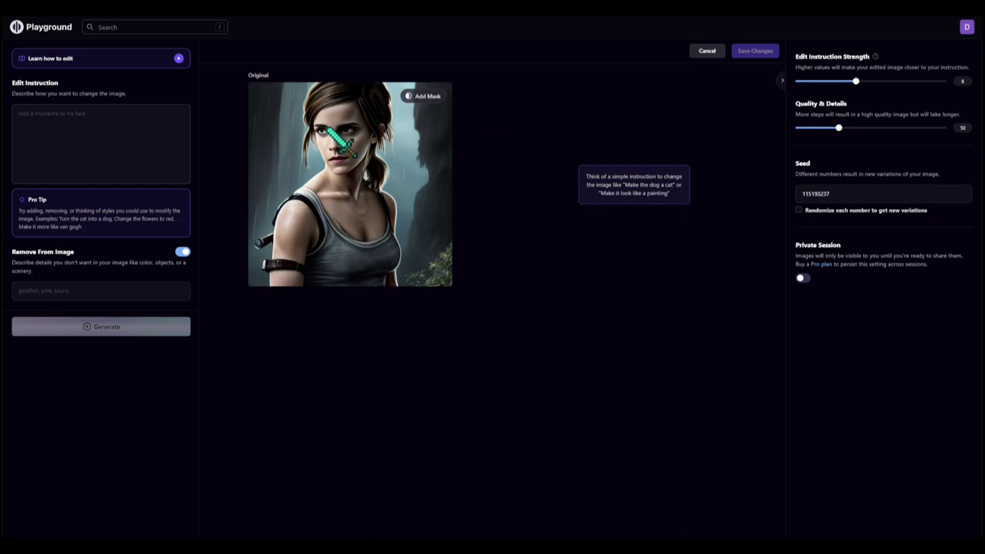
# Step: Mask the woman's hair, generate the 'platinum blonde hair' edit, and preview the result
pyautogui.click(419, 96)
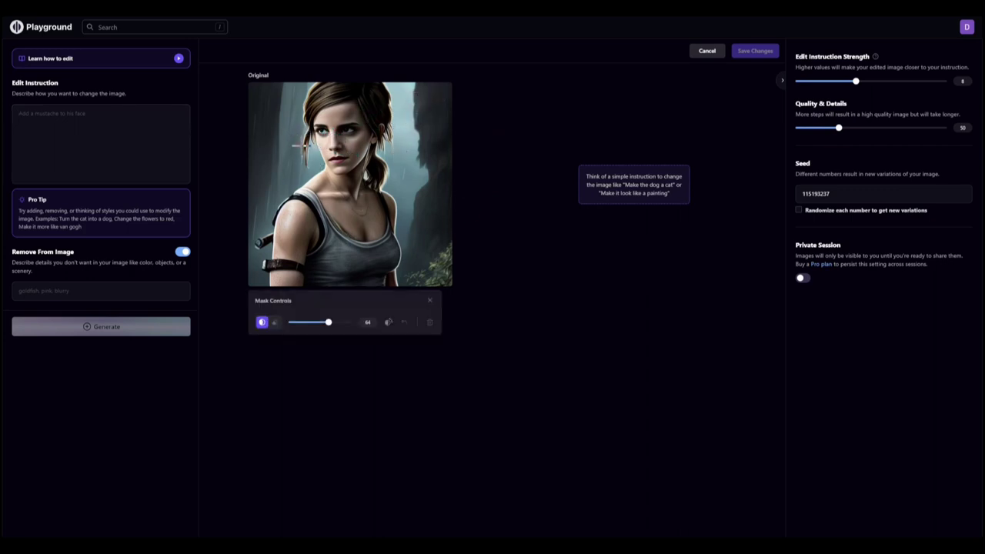
pyautogui.moveTo(301, 144)
pyautogui.mouseDown()
pyautogui.moveTo(312, 156)
pyautogui.moveTo(321, 95)
pyautogui.moveTo(376, 97)
pyautogui.moveTo(385, 191)
pyautogui.mouseUp()
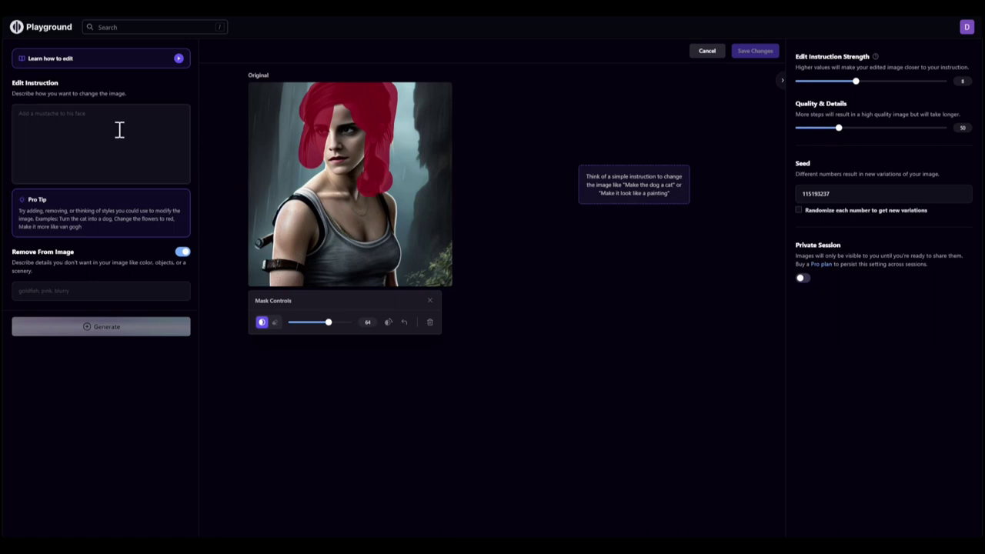
pyautogui.write('ok')
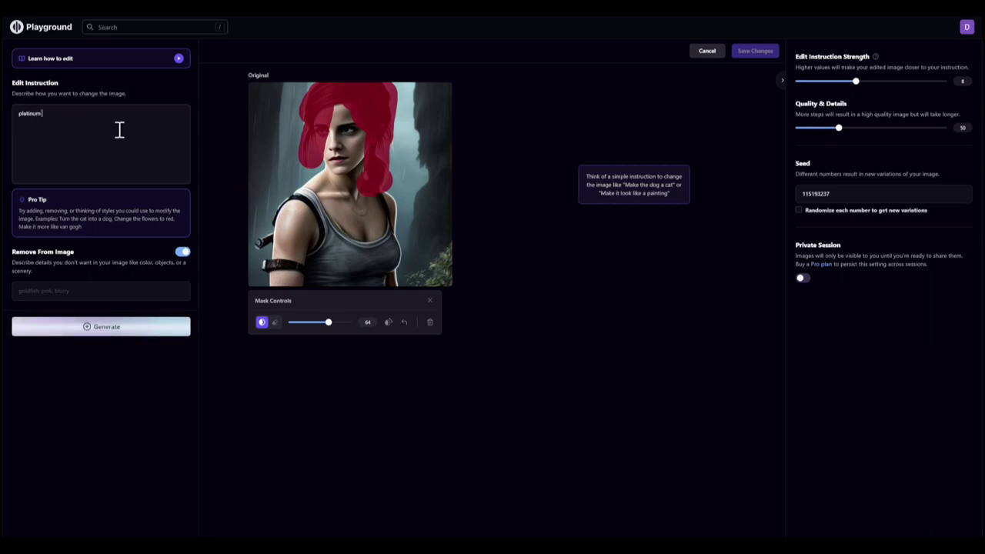
pyautogui.click(123, 329)
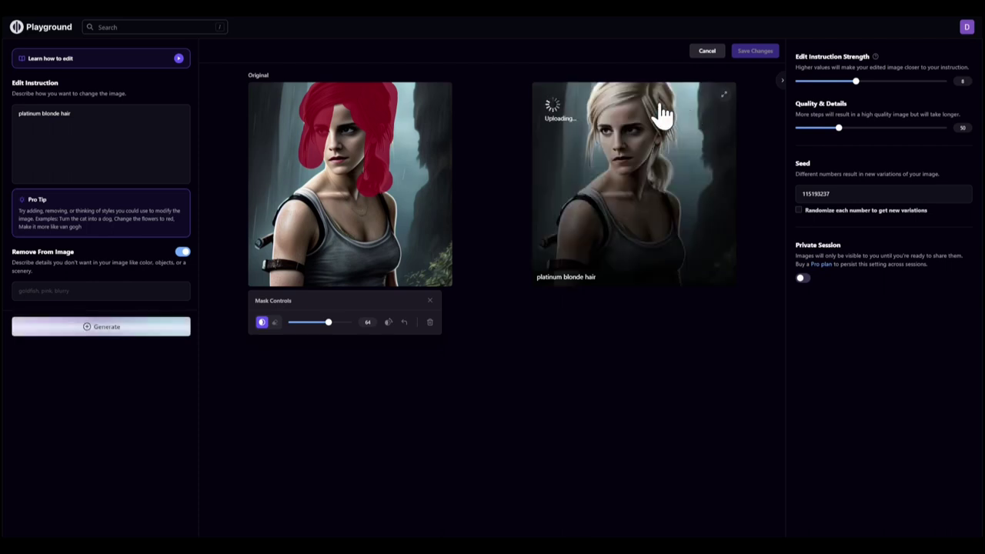
pyautogui.click(726, 96)
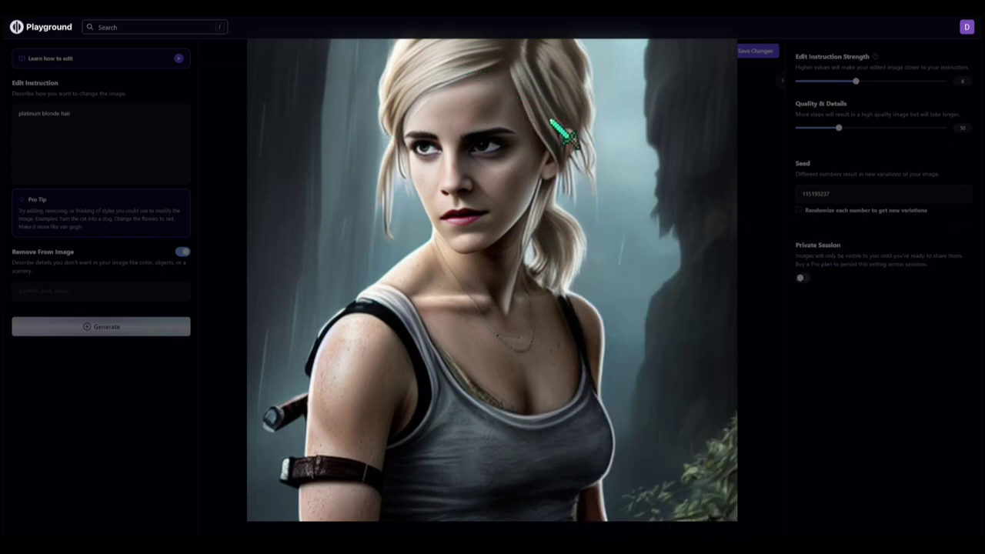
pyautogui.click(881, 371)
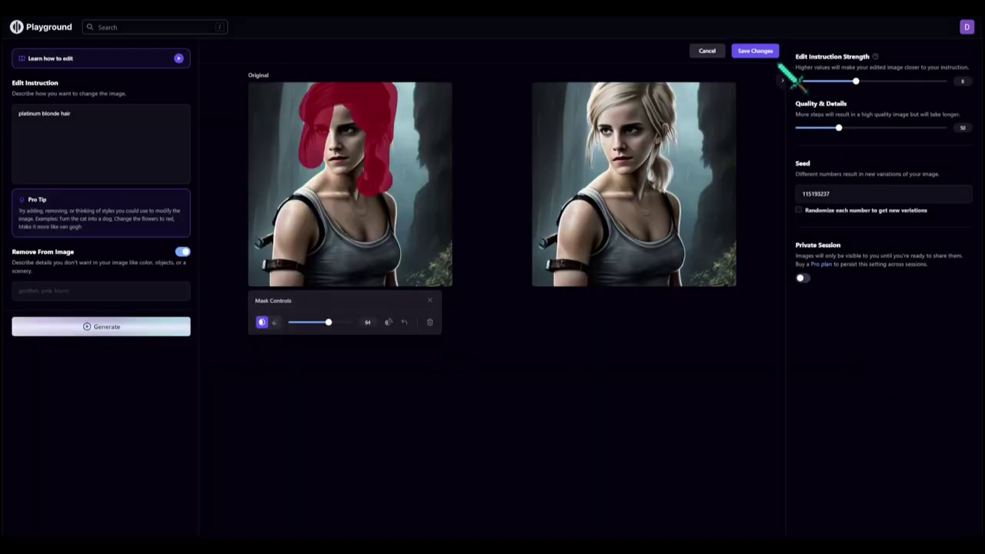
# Step: Keep the blonde edit, mask face, shoulder and arm, and generate 'dark elf high fantasy skin'
pyautogui.click(750, 53)
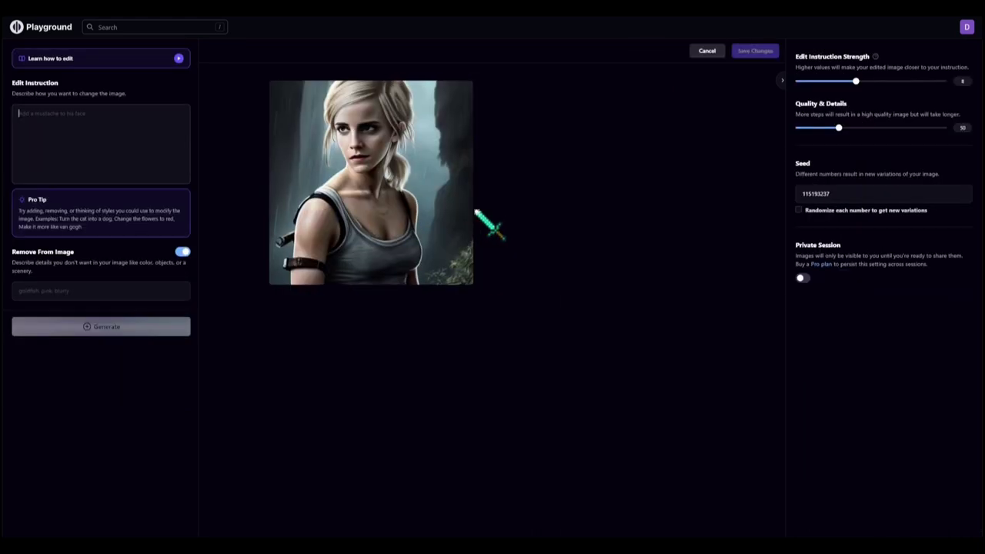
pyautogui.click(423, 100)
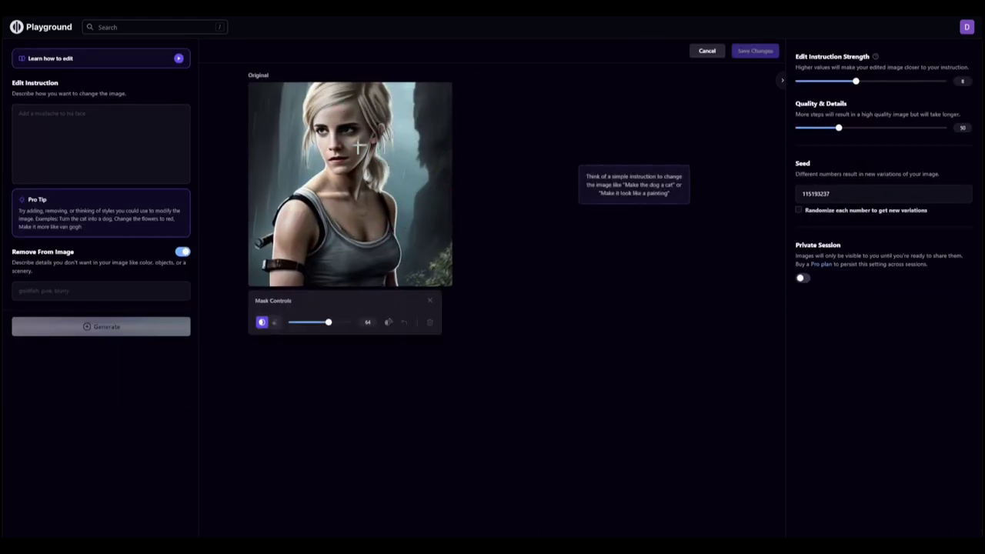
pyautogui.moveTo(317, 120)
pyautogui.mouseDown()
pyautogui.moveTo(330, 162)
pyautogui.moveTo(358, 137)
pyautogui.moveTo(356, 158)
pyautogui.moveTo(374, 126)
pyautogui.moveTo(363, 143)
pyautogui.moveTo(356, 114)
pyautogui.moveTo(332, 119)
pyautogui.moveTo(337, 165)
pyautogui.moveTo(351, 138)
pyautogui.moveTo(329, 183)
pyautogui.moveTo(311, 188)
pyautogui.moveTo(328, 211)
pyautogui.moveTo(370, 208)
pyautogui.moveTo(351, 186)
pyautogui.moveTo(354, 168)
pyautogui.moveTo(397, 219)
pyautogui.mouseUp()
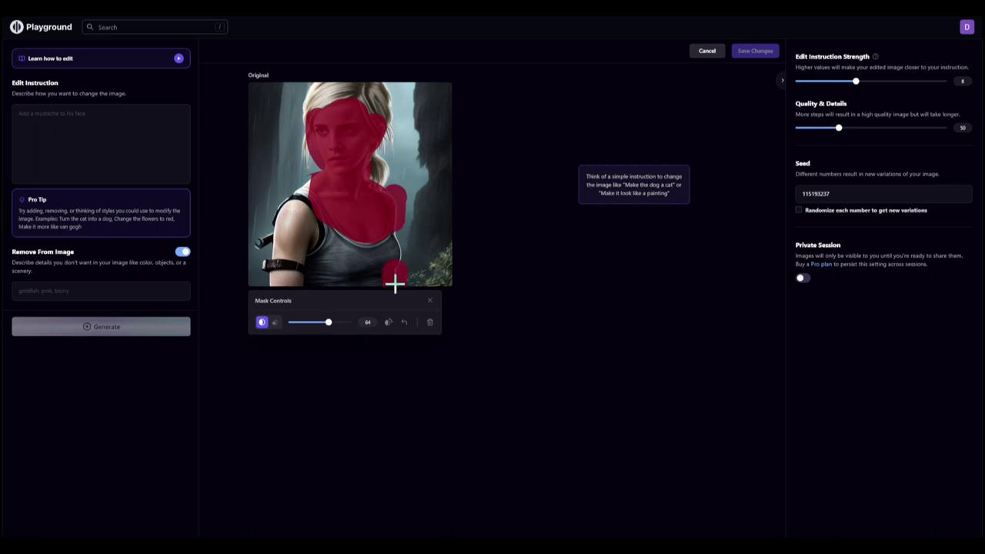
pyautogui.moveTo(306, 205)
pyautogui.mouseDown()
pyautogui.moveTo(311, 229)
pyautogui.moveTo(298, 209)
pyautogui.moveTo(279, 267)
pyautogui.mouseUp()
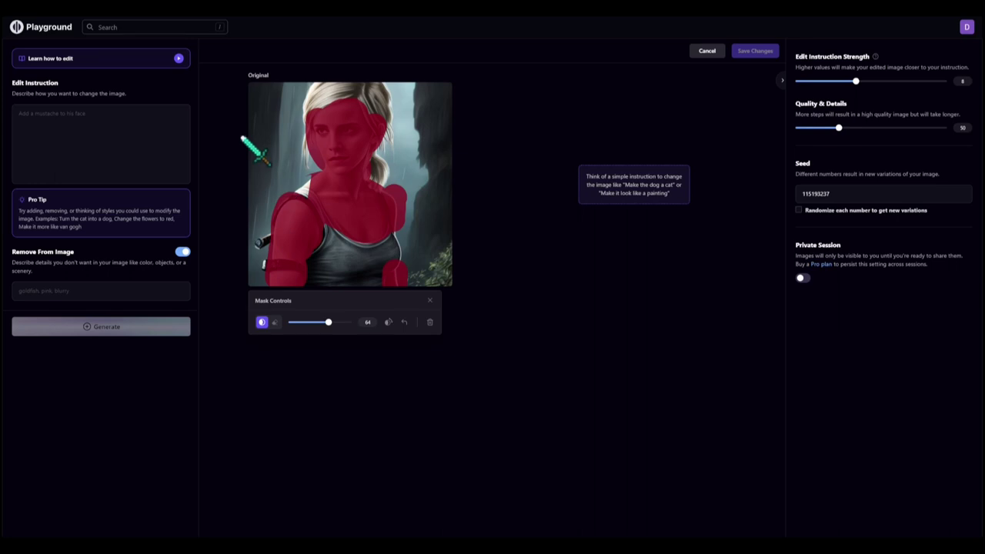
pyautogui.write('dark elf high fantasy')
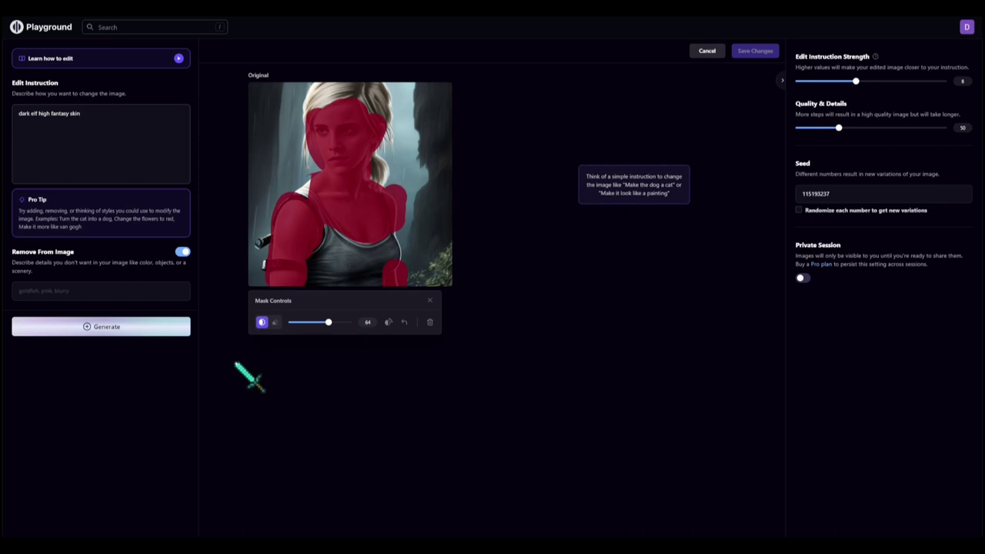
pyautogui.click(184, 326)
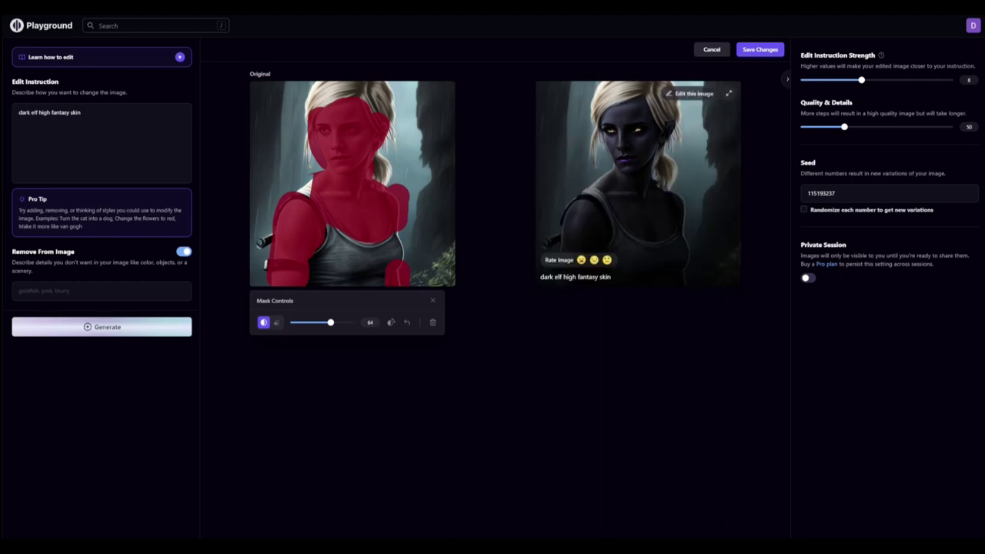
pyautogui.click(728, 93)
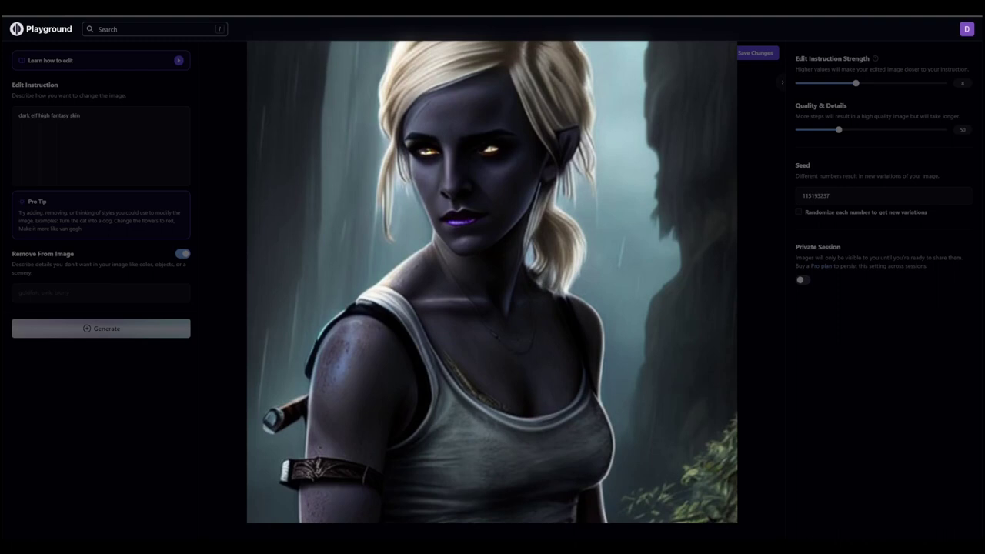
# Step: Keep the dark elf skin edit and reopen that image for further editing
pyautogui.click(634, 136)
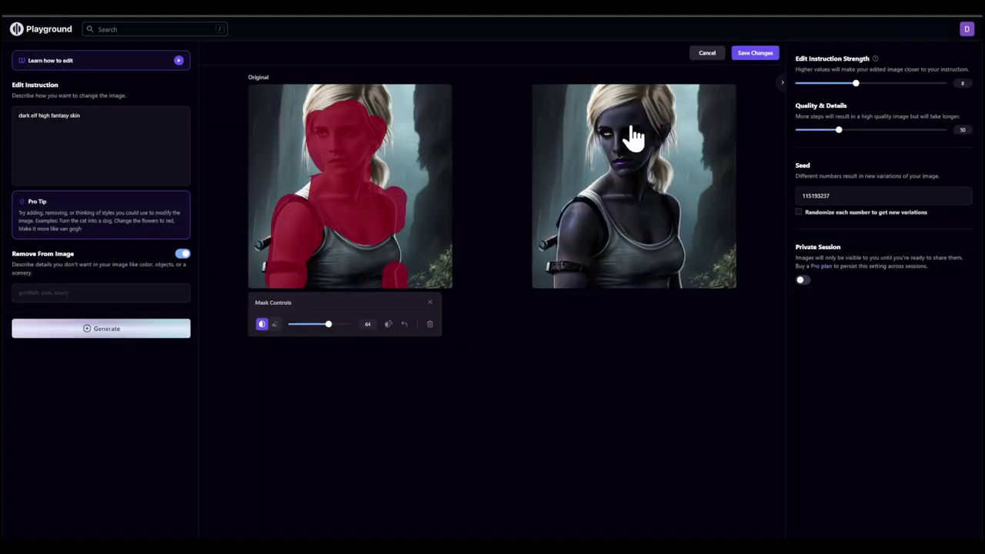
pyautogui.click(741, 54)
pyautogui.moveTo(493, 182)
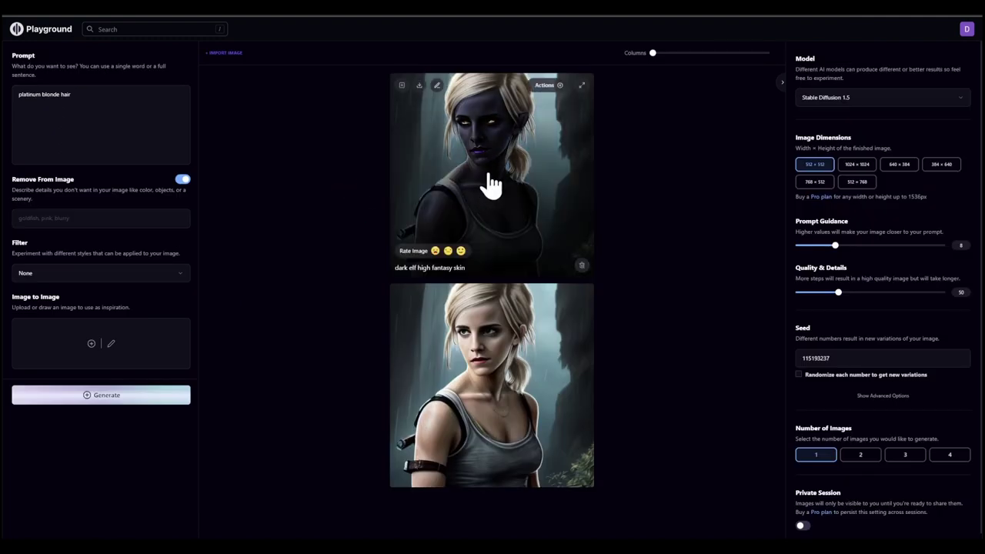
pyautogui.click(436, 85)
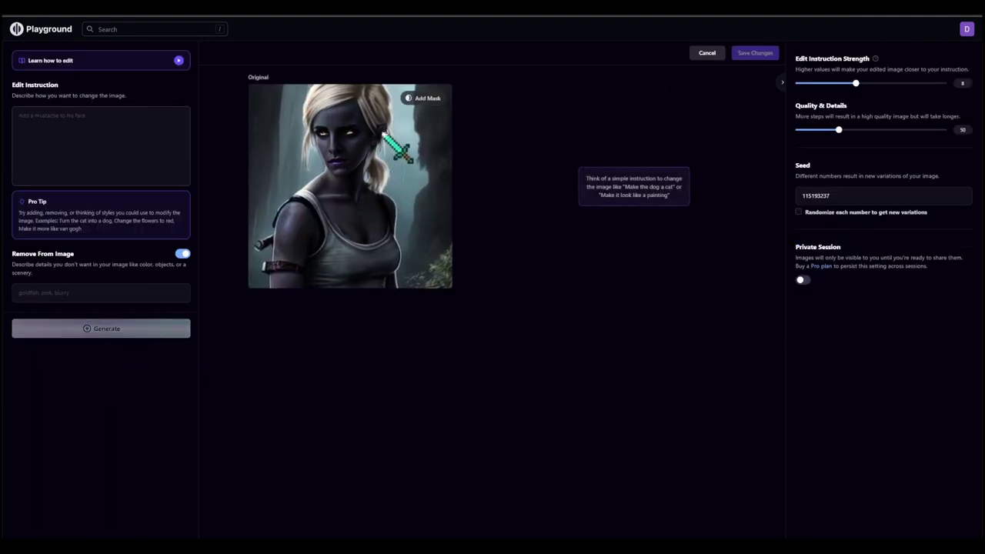
# Step: Mask the shoulders and chest, then generate 'high fantasy elven armor, intricate details, bronze'
pyautogui.click(419, 97)
pyautogui.moveTo(289, 188)
pyautogui.mouseDown()
pyautogui.moveTo(331, 220)
pyautogui.moveTo(335, 245)
pyautogui.moveTo(319, 287)
pyautogui.moveTo(394, 208)
pyautogui.mouseUp()
pyautogui.moveTo(393, 254)
pyautogui.mouseDown()
pyautogui.moveTo(374, 277)
pyautogui.moveTo(370, 267)
pyautogui.mouseUp()
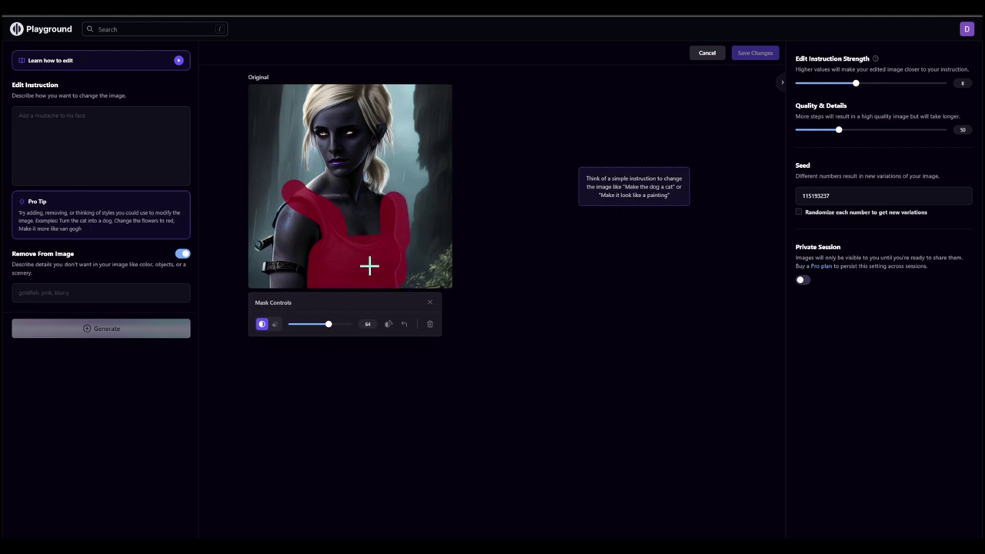
pyautogui.click(136, 152)
pyautogui.write('high fantasy elven armor')
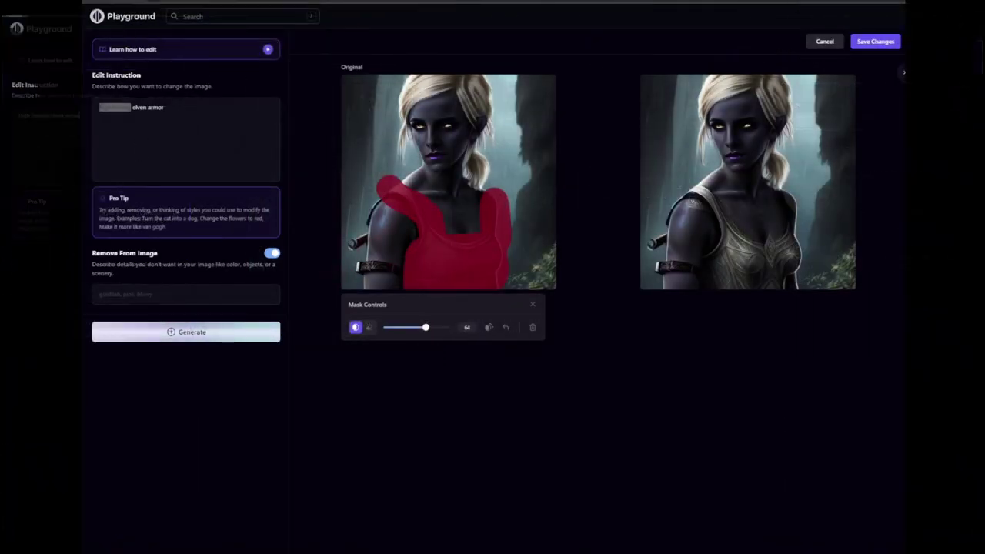
pyautogui.click(843, 87)
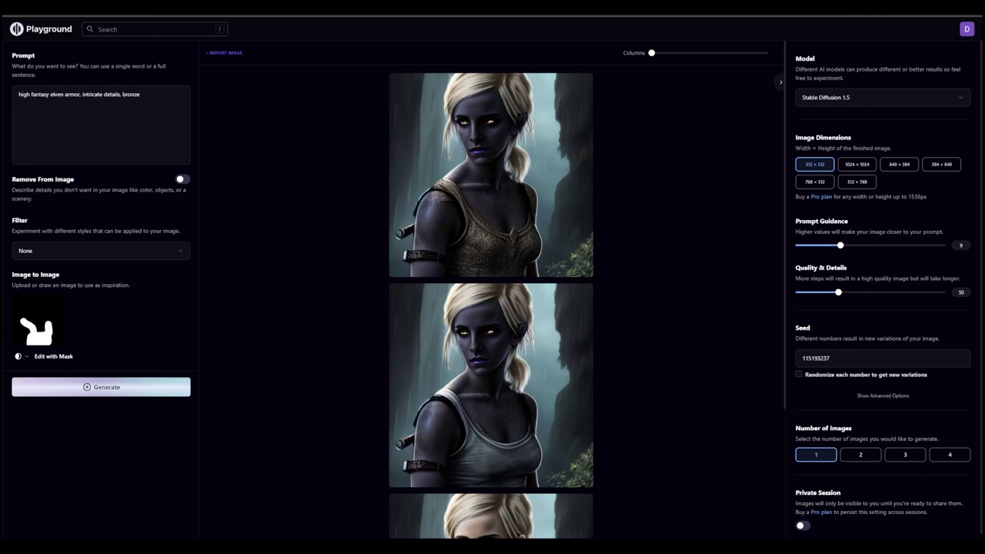
pyautogui.click(492, 177)
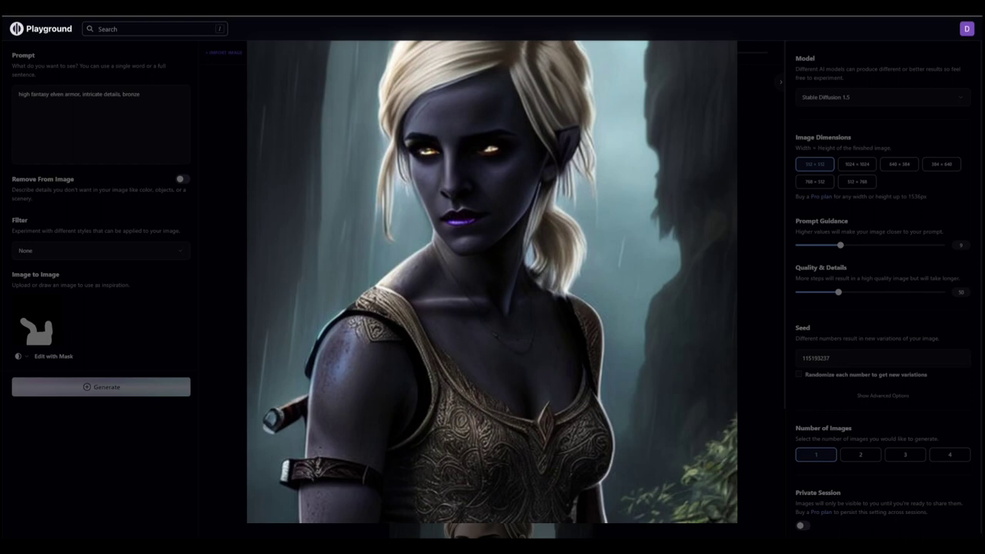
# Step: Close the lightbox and enlarge the second generated image
pyautogui.press('Escape')
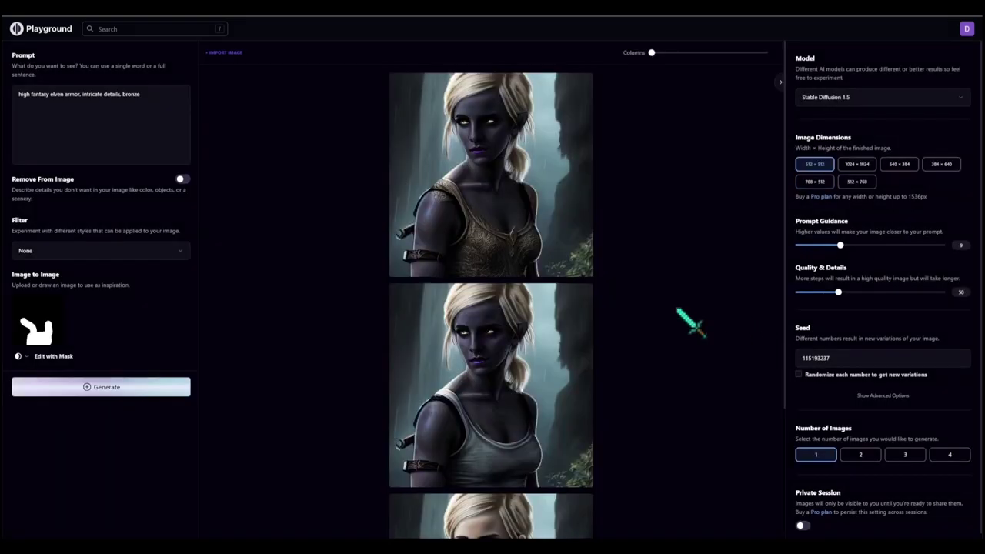
pyautogui.scroll(-3, 690, 325)
pyautogui.click(580, 341)
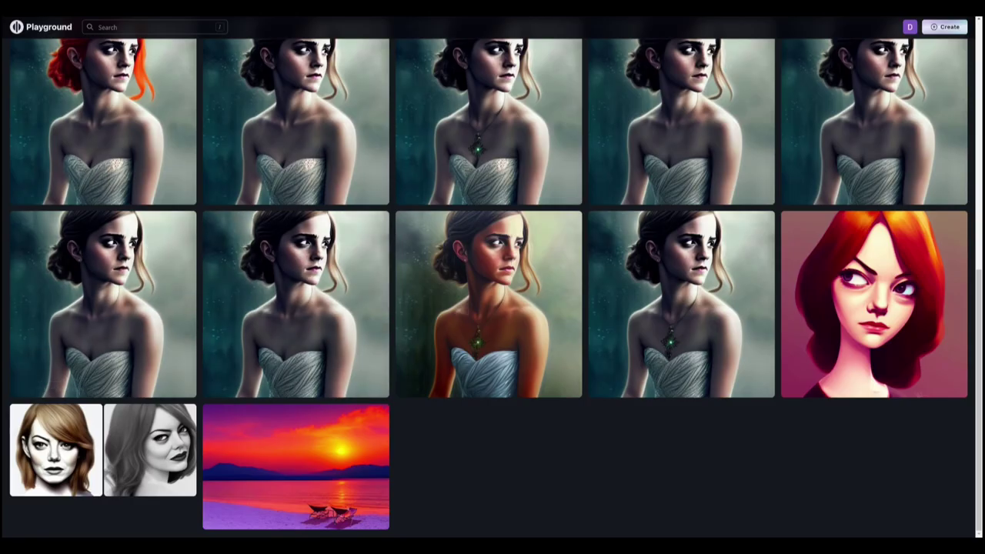
# Step: Browse the account's My Likes images
pyautogui.scroll(15, 492, 277)
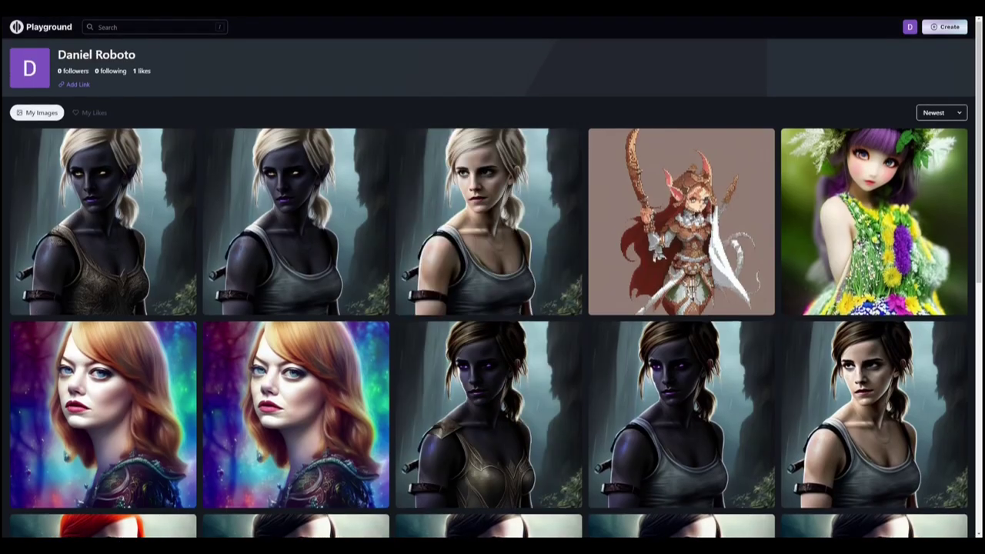
pyautogui.click(93, 113)
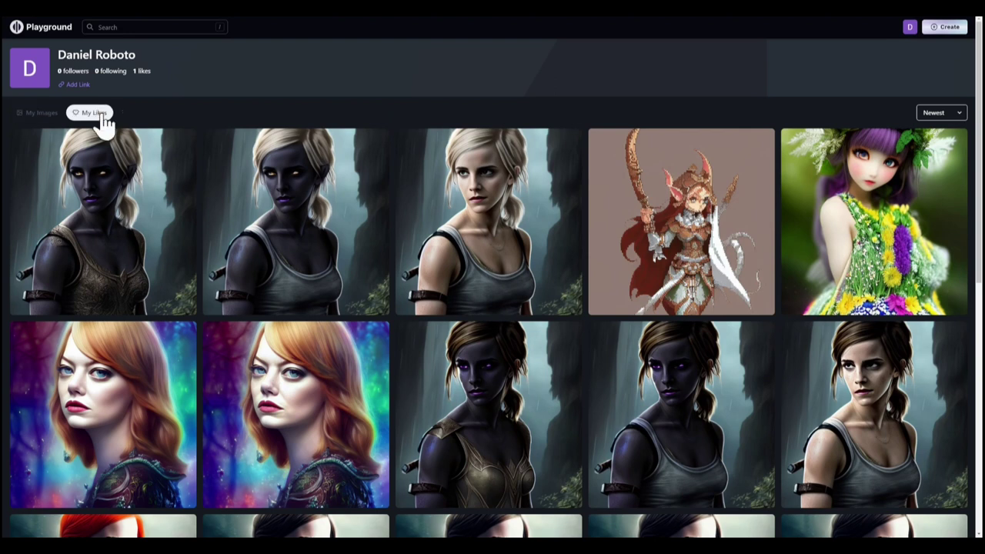
pyautogui.scroll(-3, 516, 170)
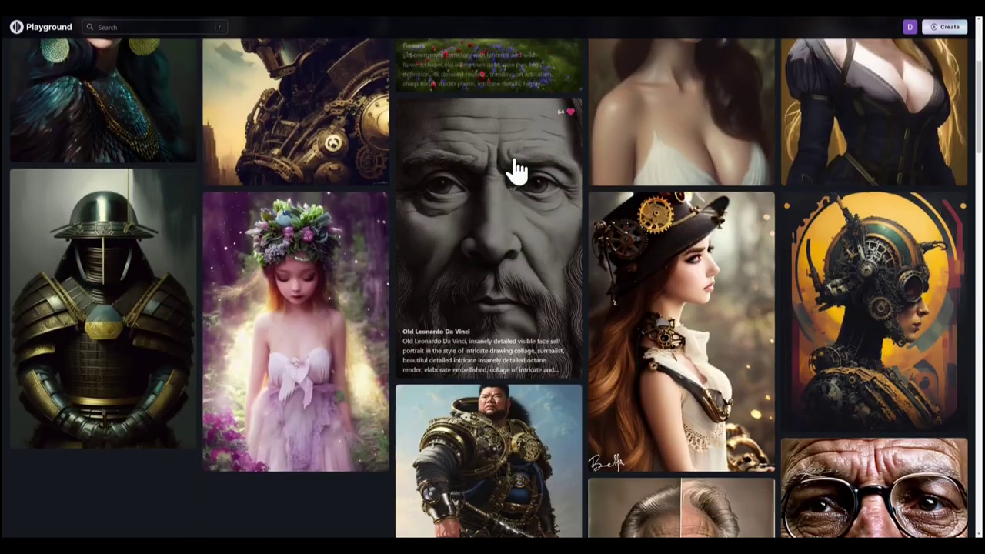
pyautogui.scroll(-20, 516, 170)
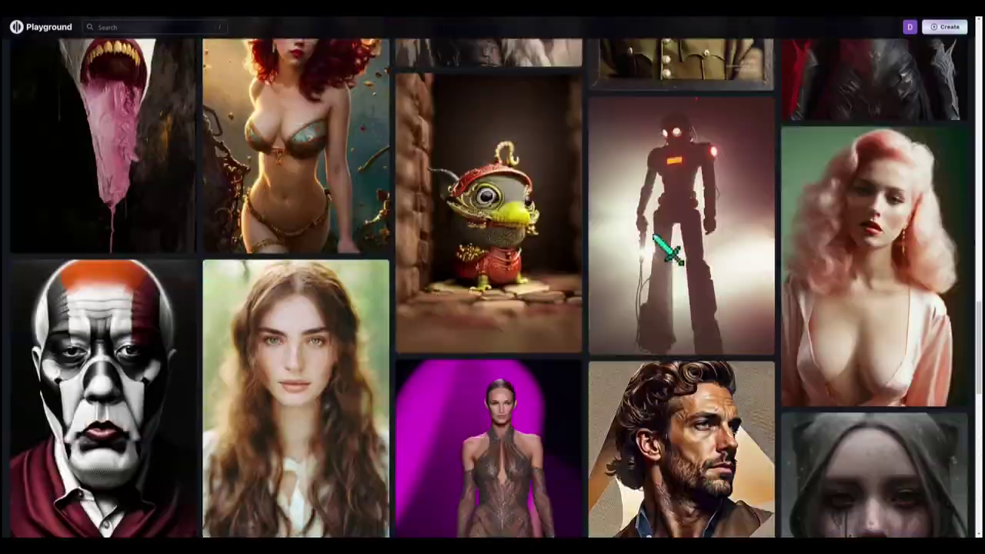
pyautogui.scroll(20, 655, 239)
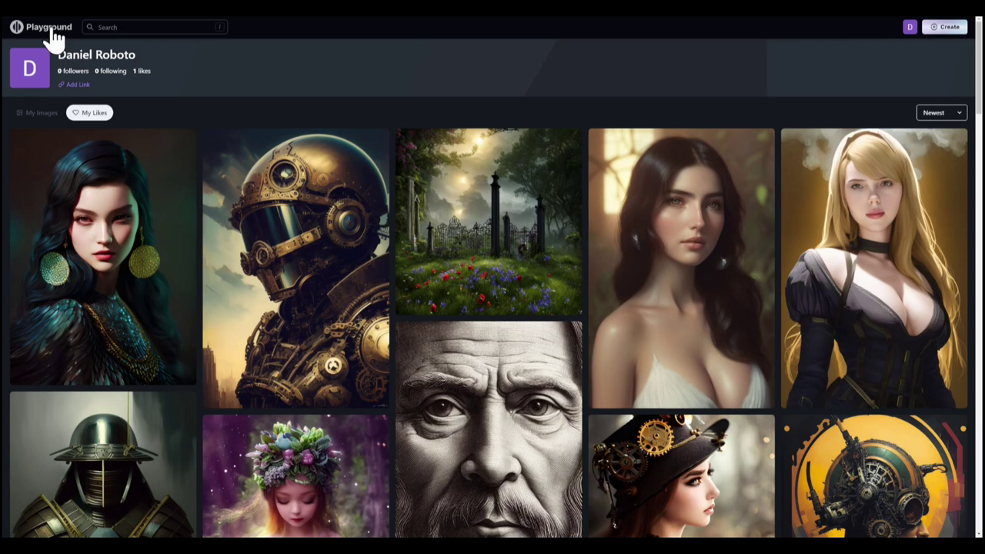
# Step: From the community home feed, open a blonde portrait and inspect its 'octane render' prompt
pyautogui.click(51, 31)
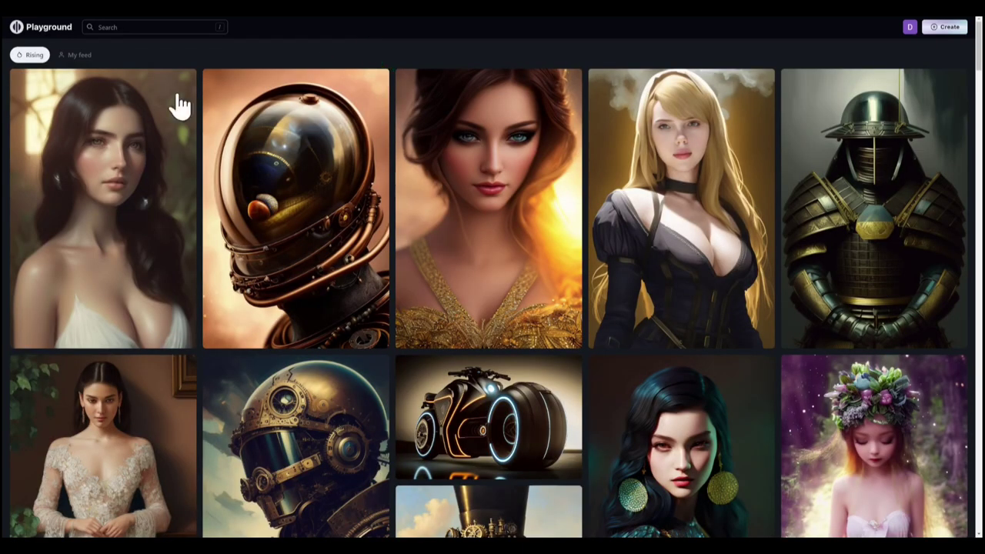
pyautogui.moveTo(176, 147)
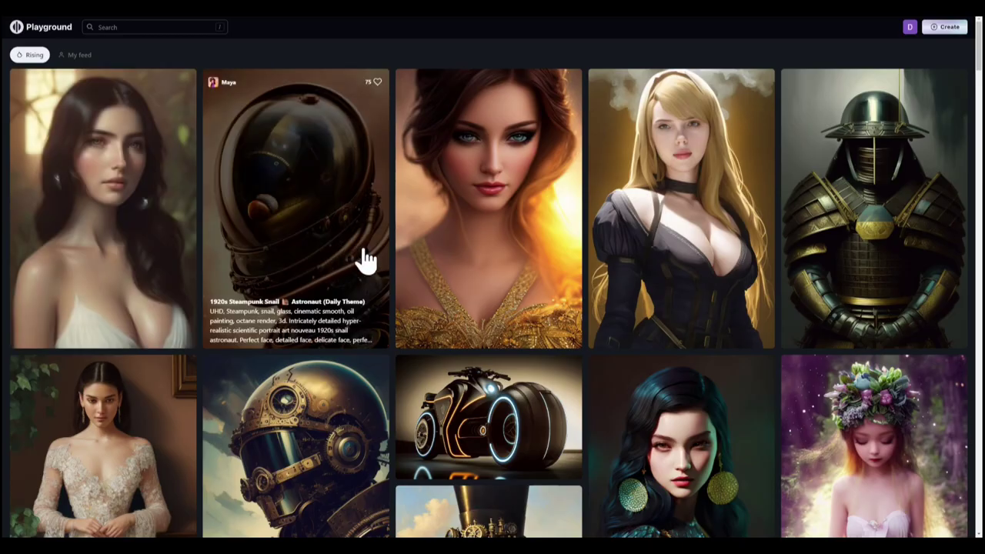
pyautogui.click(617, 248)
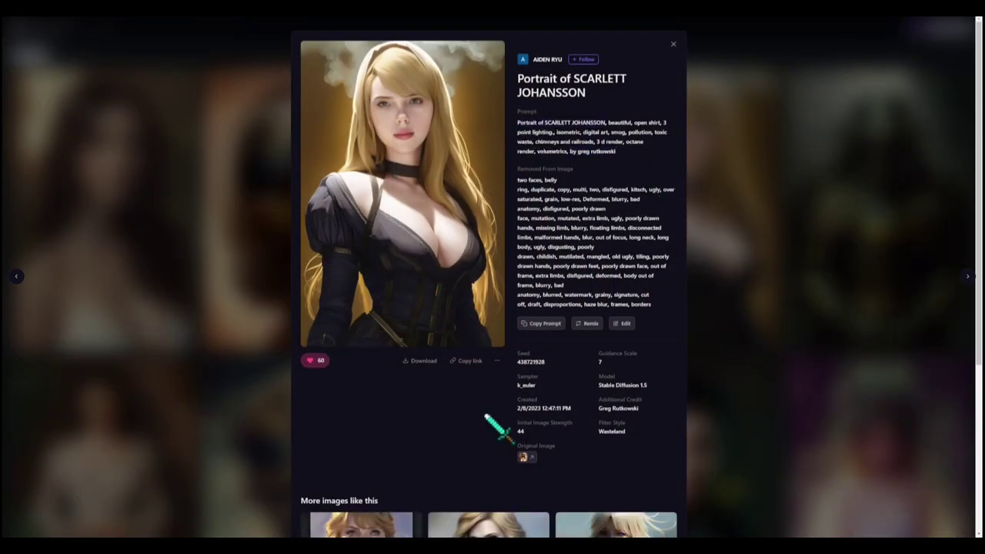
pyautogui.scroll(-3, 495, 429)
pyautogui.scroll(3, 546, 233)
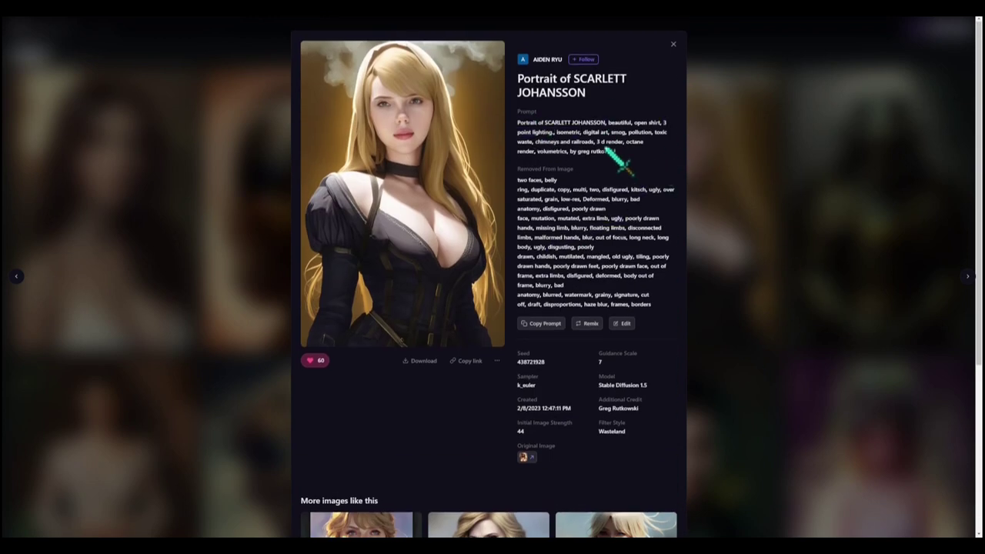
pyautogui.moveTo(536, 151); pyautogui.dragTo(629, 143)
pyautogui.click(650, 155)
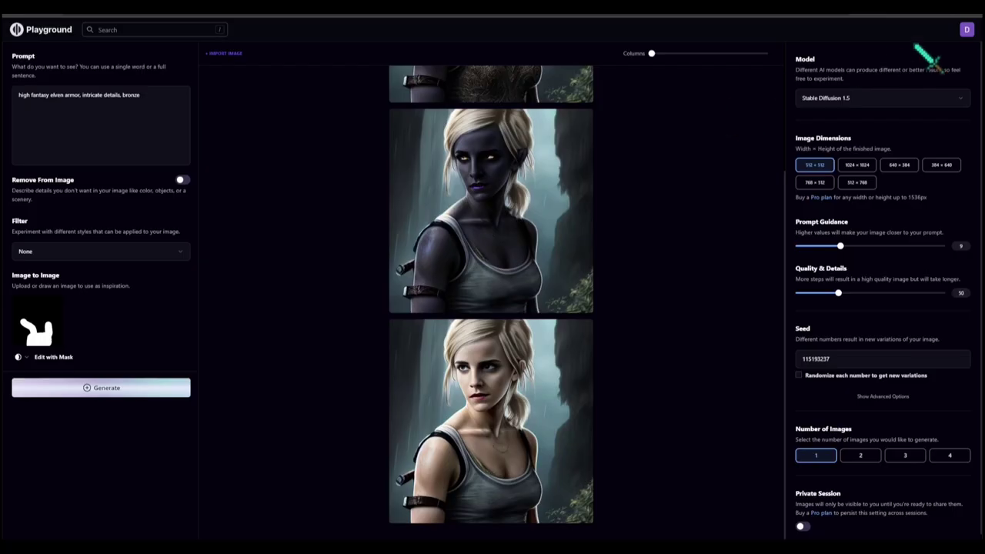
# Step: Go to your profile page and scroll down to the dress image
pyautogui.click(966, 31)
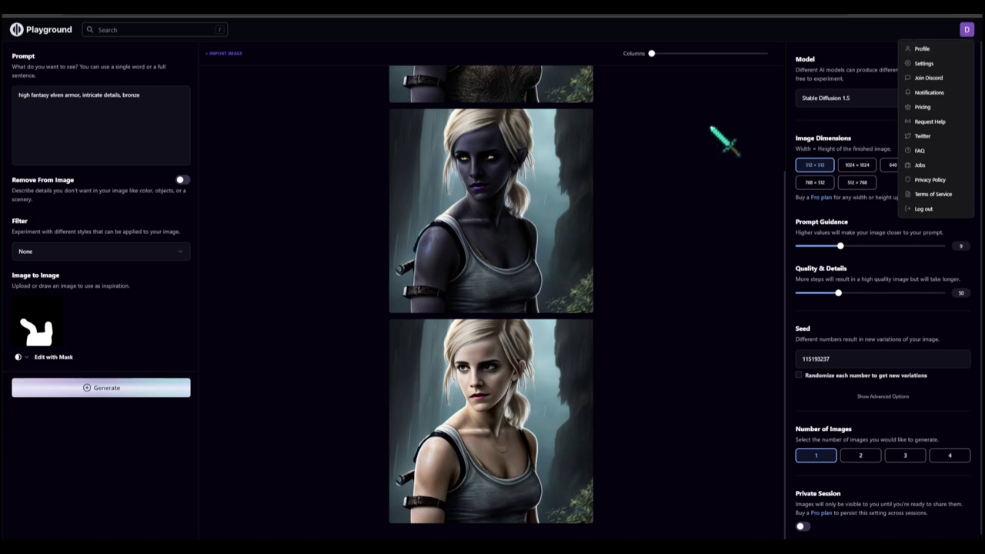
pyautogui.click(927, 50)
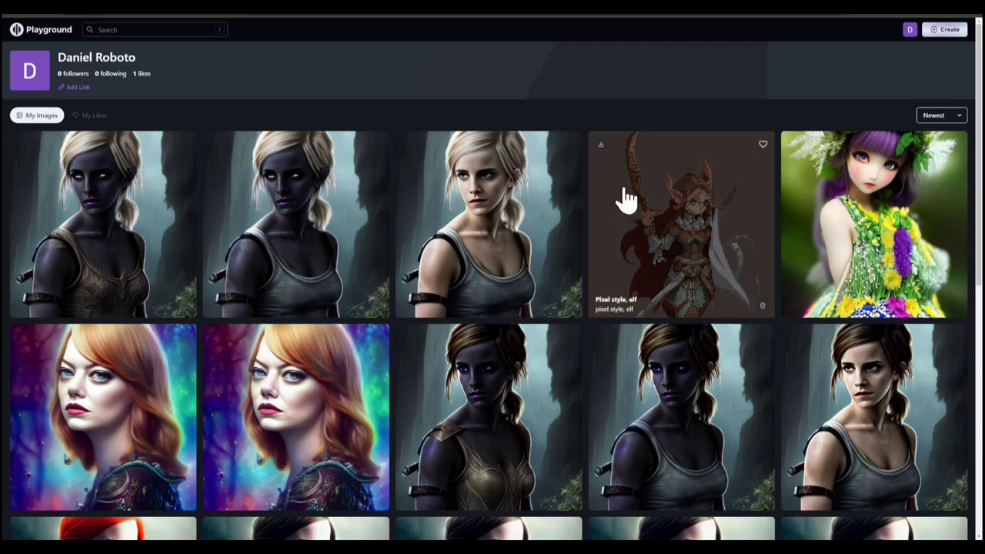
pyautogui.scroll(-3, 622, 202)
pyautogui.scroll(-3, 559, 213)
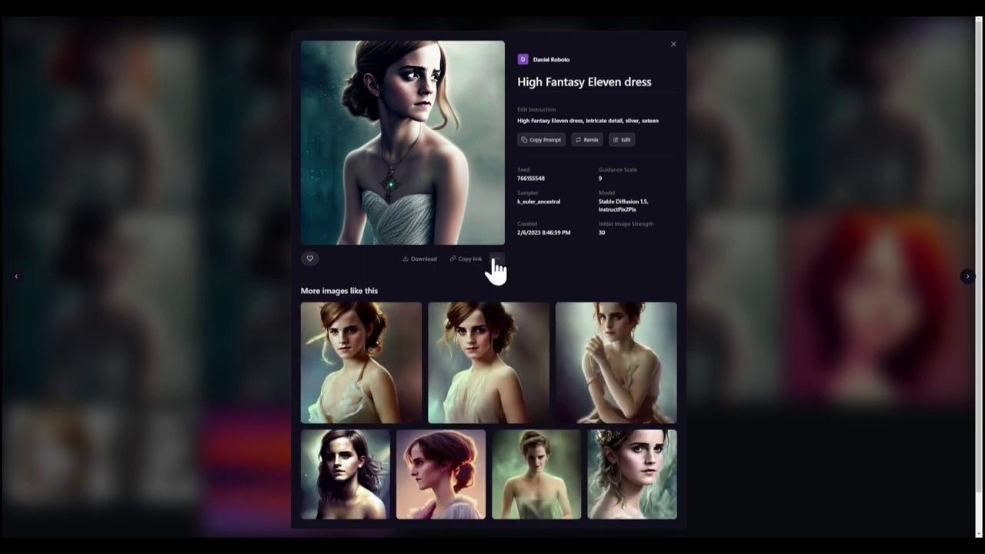
# Step: Set the 'High Fantasy Eleven dress' image to private
pyautogui.click(496, 260)
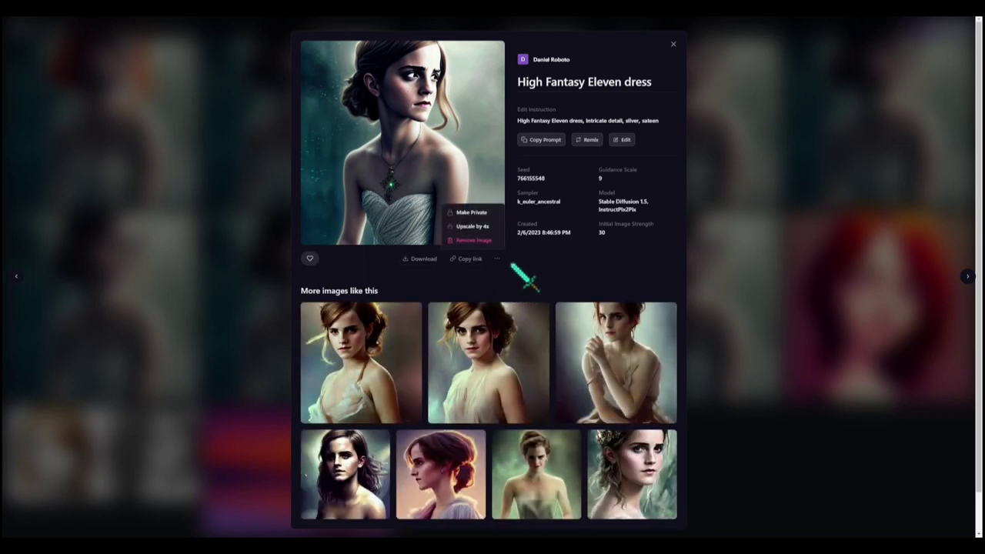
pyautogui.click(475, 218)
pyautogui.click(494, 260)
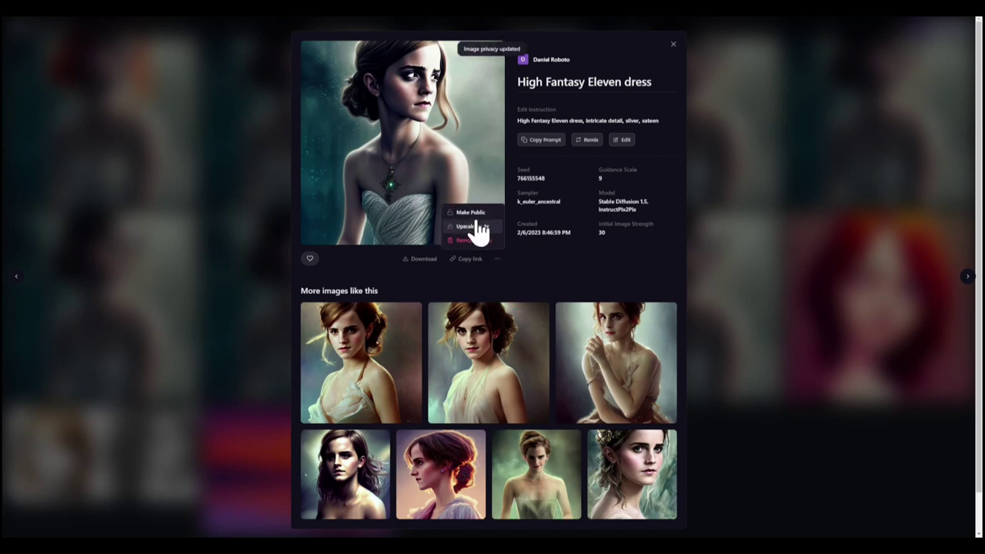
pyautogui.click(522, 246)
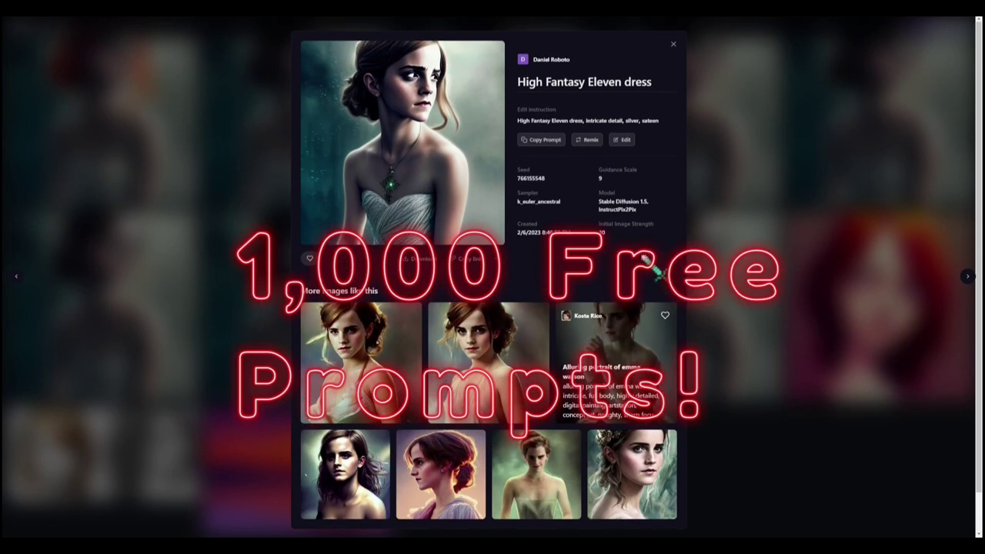
pyautogui.moveTo(547, 382)
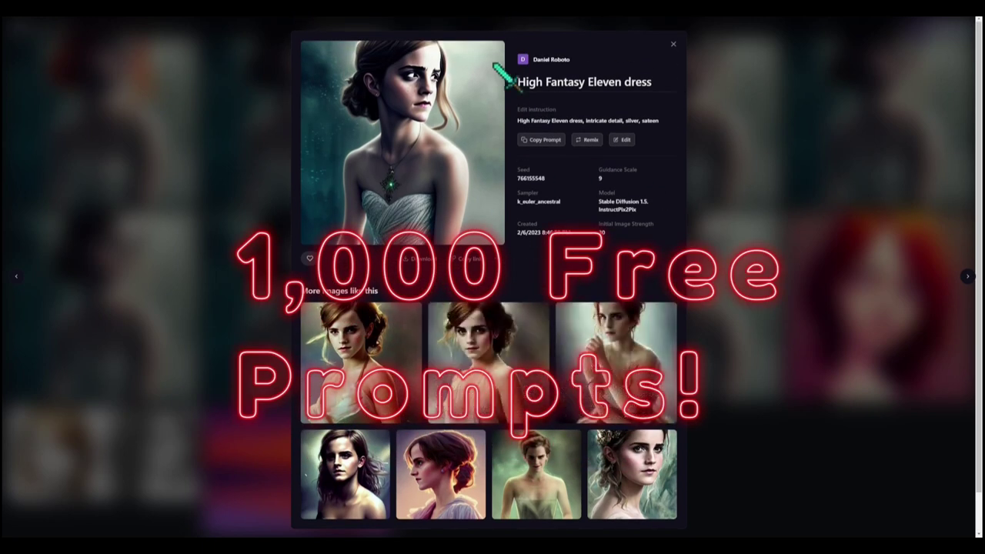
# Step: Mask the necklace, generate the 'bare skin' edit, and save the necklace-free version
pyautogui.click(623, 140)
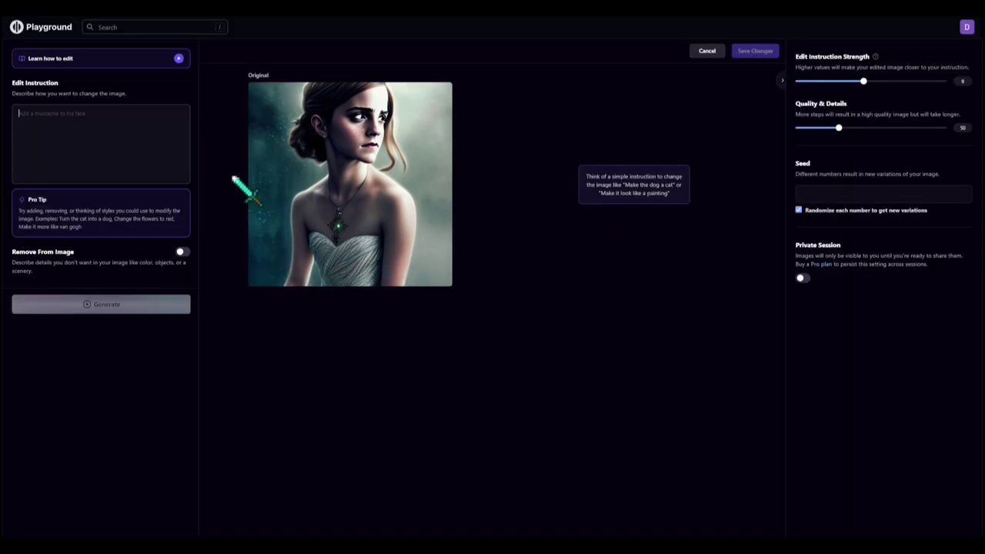
pyautogui.moveTo(262, 177)
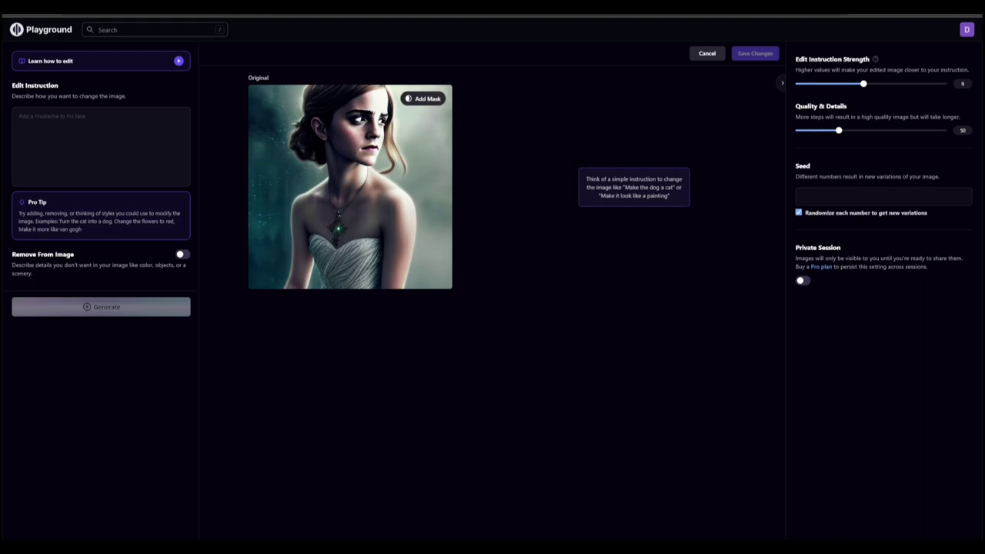
pyautogui.click(422, 98)
pyautogui.moveTo(319, 199)
pyautogui.mouseDown()
pyautogui.moveTo(324, 178)
pyautogui.moveTo(329, 199)
pyautogui.moveTo(365, 184)
pyautogui.moveTo(339, 231)
pyautogui.mouseUp()
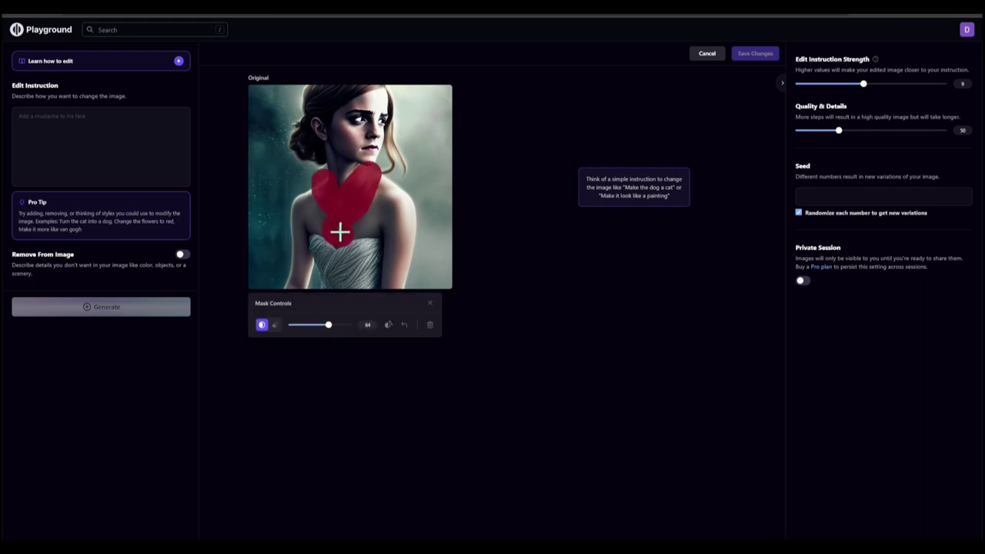
pyautogui.click(138, 160)
pyautogui.write('bare skin')
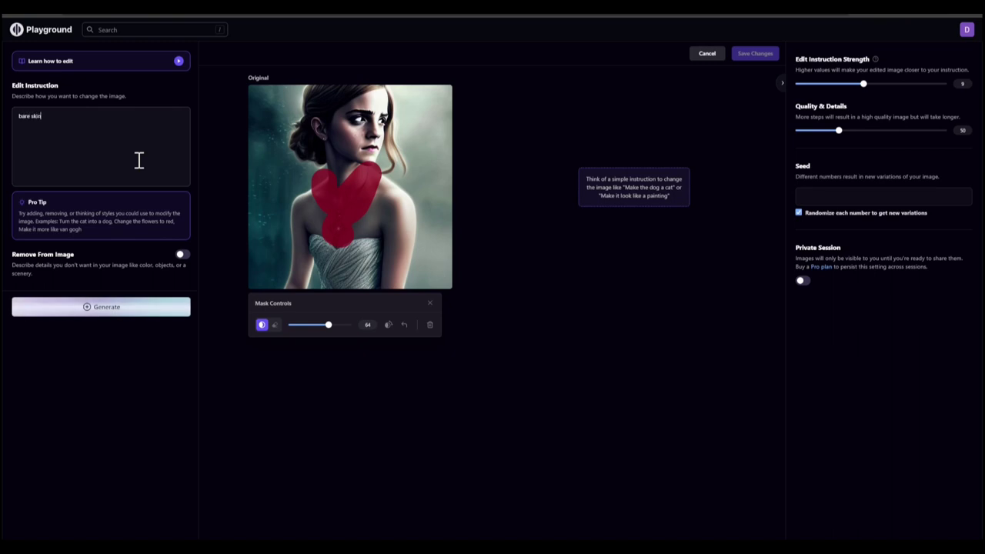
pyautogui.click(168, 309)
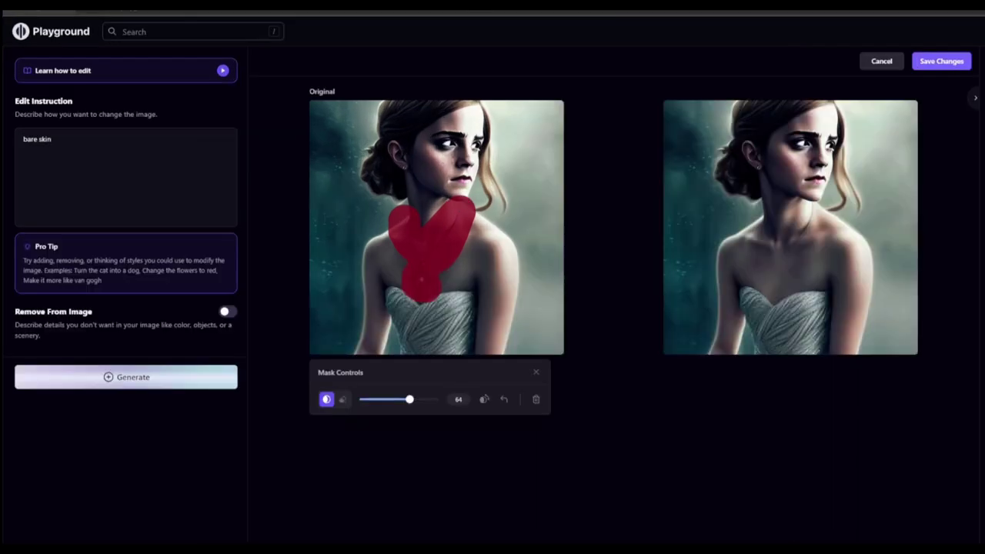
pyautogui.click(755, 53)
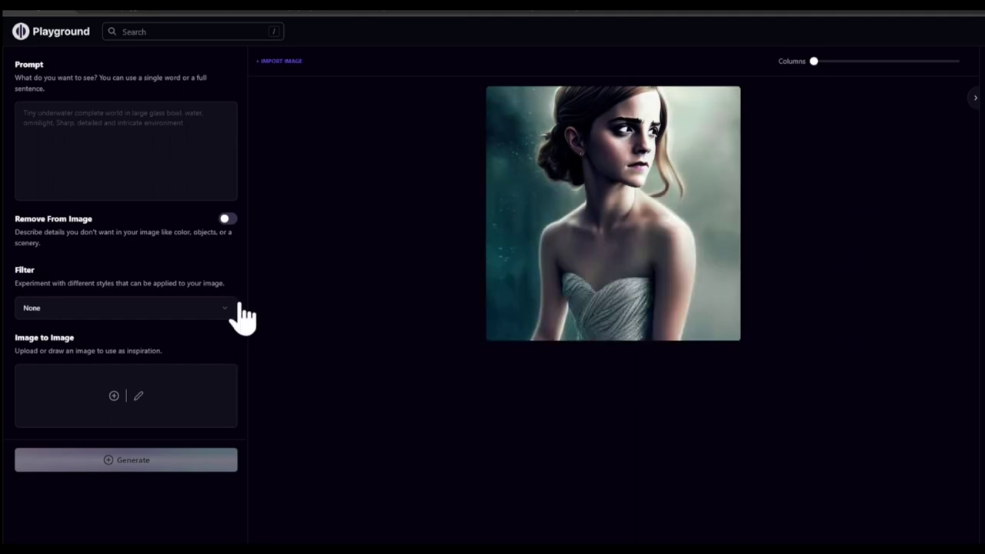
# Step: Mask the top of the hair and generate 'strawberry blonde and curly'
pyautogui.moveTo(550, 136)
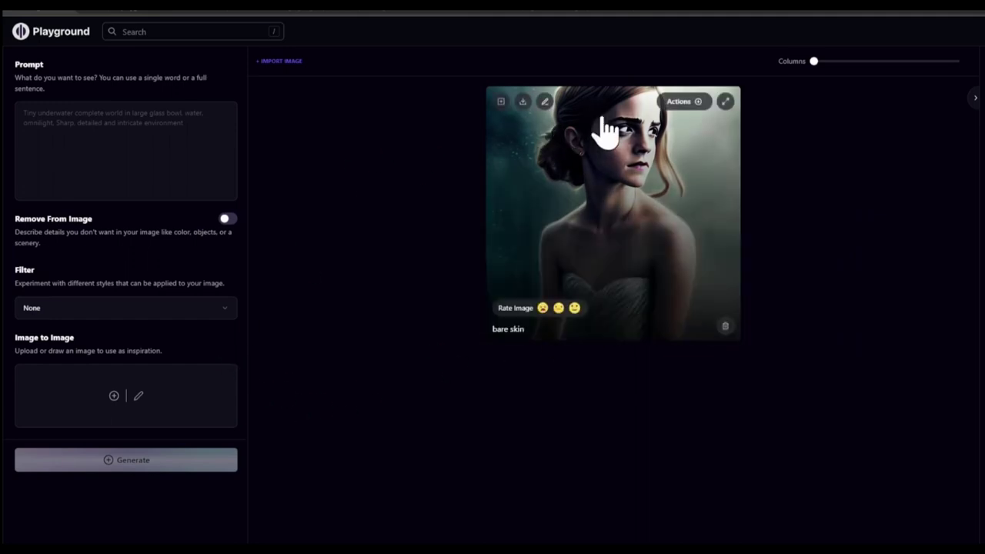
pyautogui.click(545, 101)
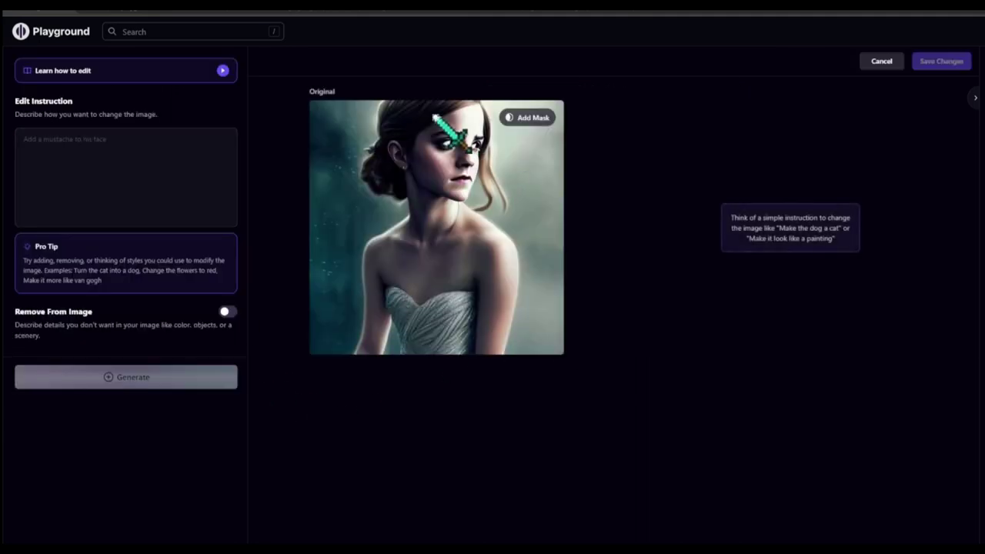
pyautogui.click(526, 118)
pyautogui.moveTo(447, 110)
pyautogui.mouseDown()
pyautogui.moveTo(408, 139)
pyautogui.moveTo(390, 118)
pyautogui.moveTo(387, 134)
pyautogui.moveTo(400, 121)
pyautogui.moveTo(384, 165)
pyautogui.moveTo(368, 164)
pyautogui.moveTo(484, 165)
pyautogui.moveTo(475, 109)
pyautogui.mouseUp()
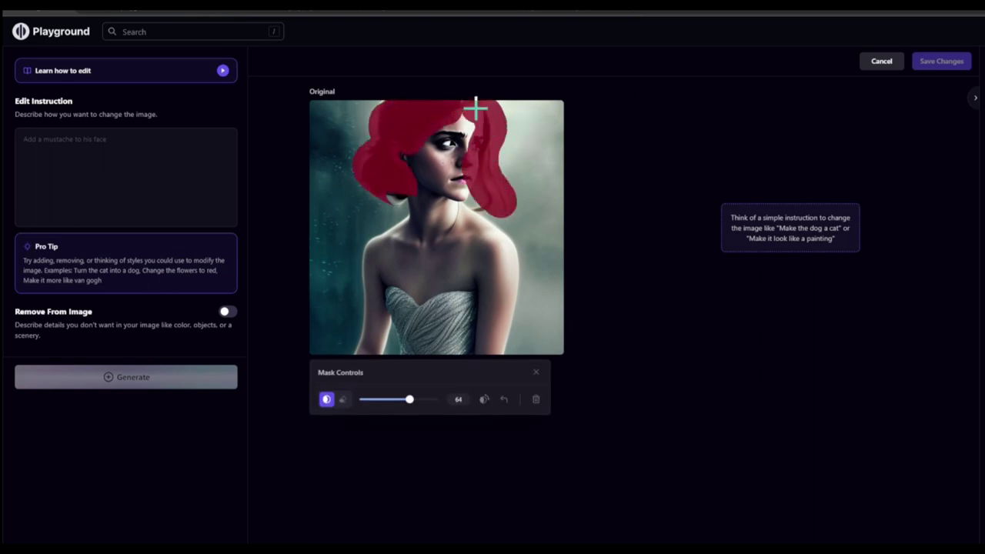
pyautogui.click(204, 163)
pyautogui.write('st4ra')
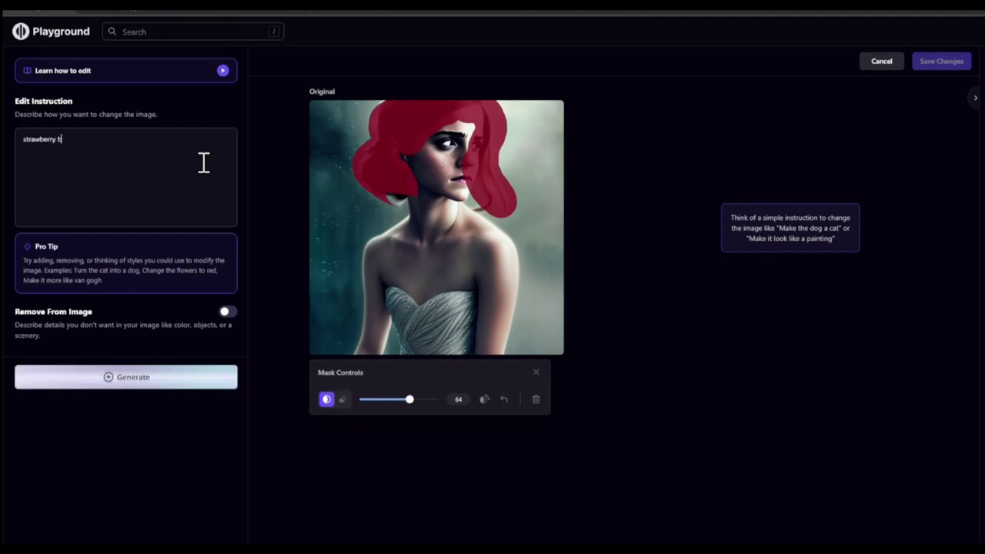
pyautogui.write('wberry blonde and curly')
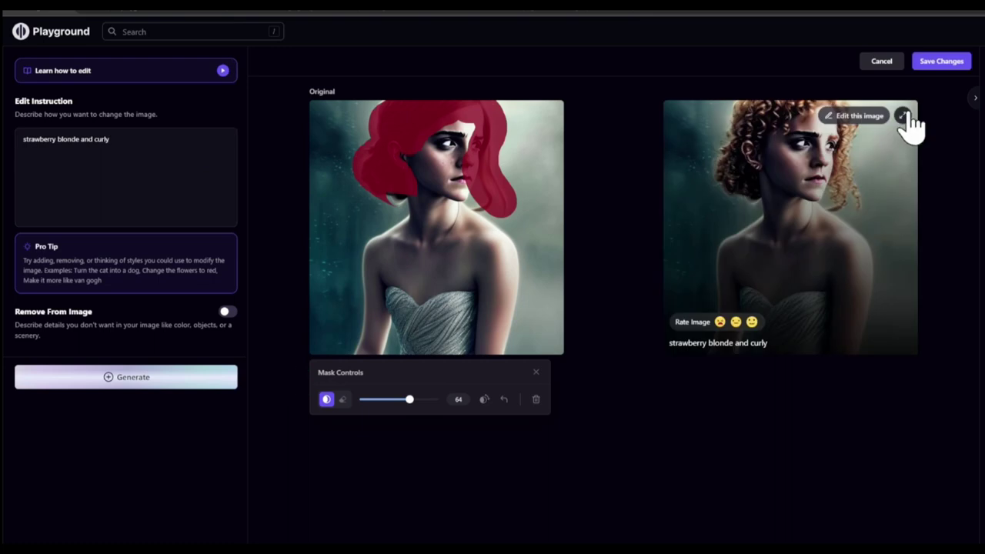
pyautogui.click(906, 123)
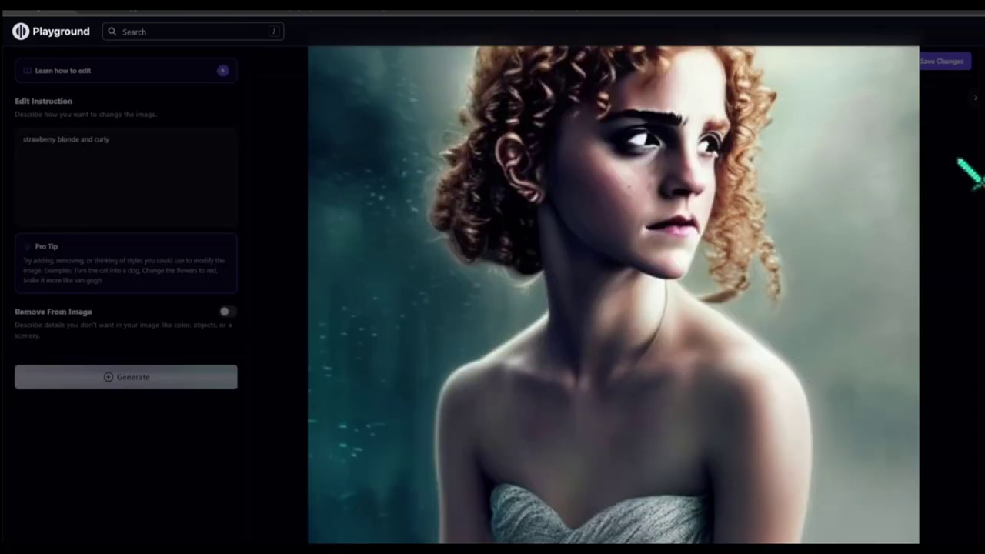
# Step: Close the curly result and clear the painted mask
pyautogui.click(966, 163)
pyautogui.moveTo(805, 193)
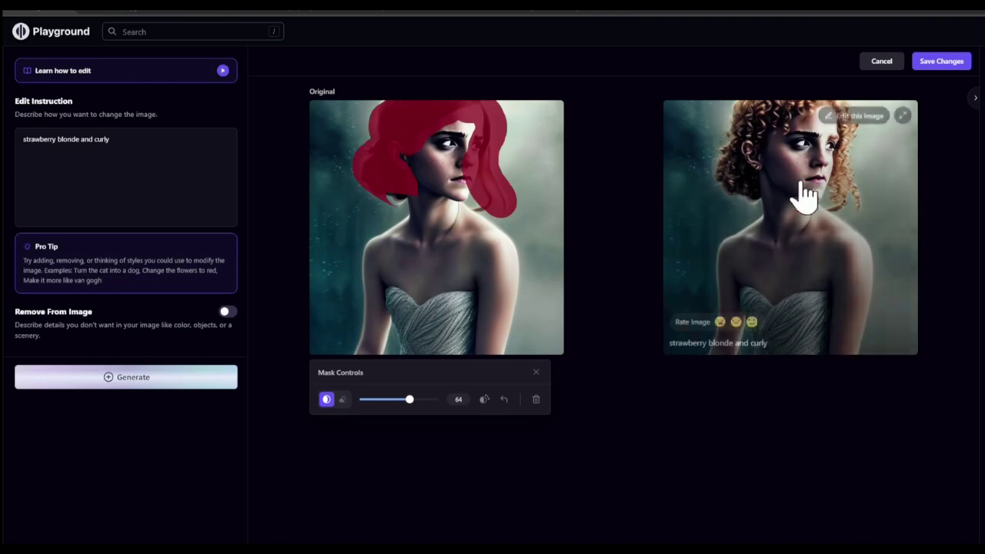
pyautogui.click(537, 399)
# Step: Discard the curly edit, mask the hair bun and lower left hair, and view the strawberry-blonde result
pyautogui.click(883, 61)
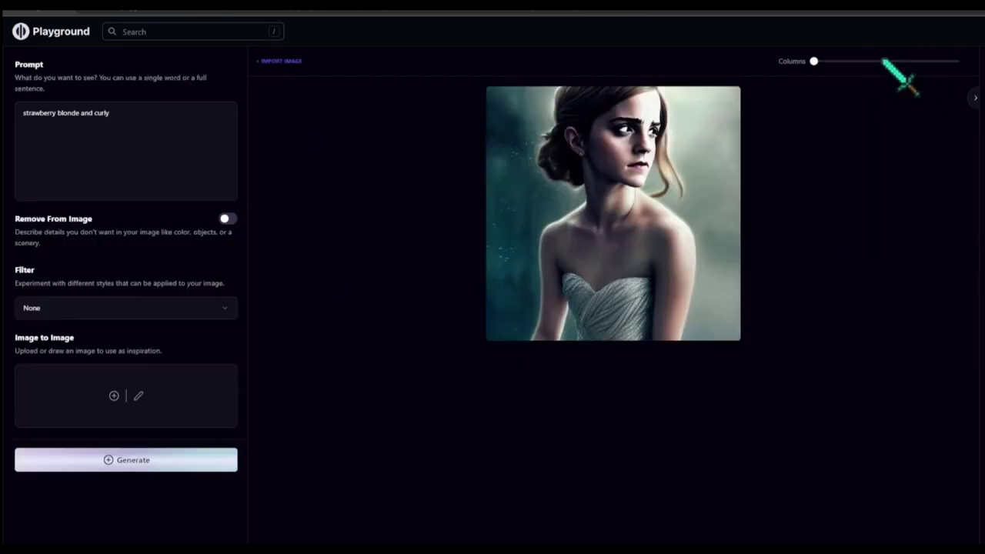
pyautogui.click(544, 101)
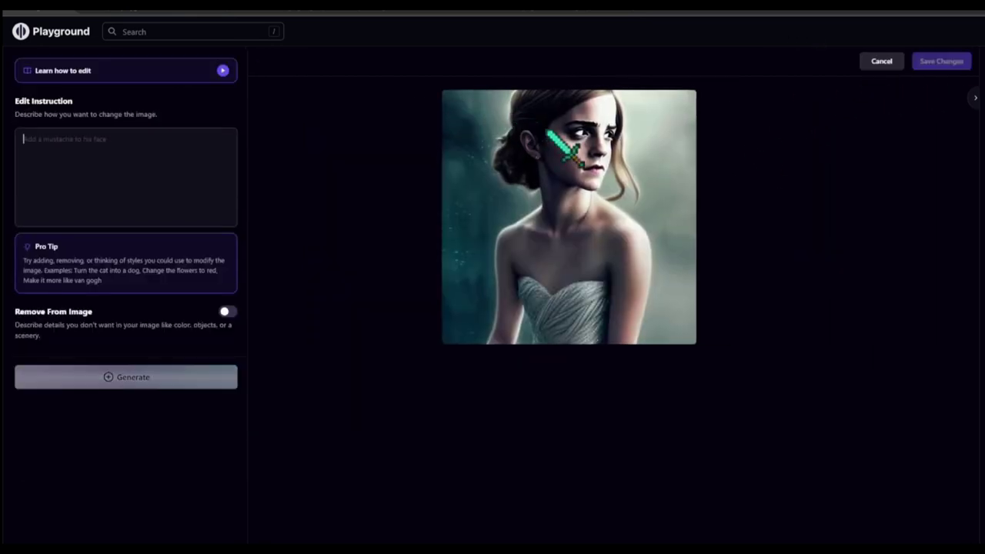
pyautogui.click(510, 123)
pyautogui.moveTo(418, 169)
pyautogui.mouseDown()
pyautogui.moveTo(395, 184)
pyautogui.moveTo(385, 153)
pyautogui.moveTo(403, 115)
pyautogui.moveTo(393, 112)
pyautogui.moveTo(405, 126)
pyautogui.moveTo(468, 105)
pyautogui.moveTo(487, 120)
pyautogui.moveTo(494, 144)
pyautogui.moveTo(496, 208)
pyautogui.mouseUp()
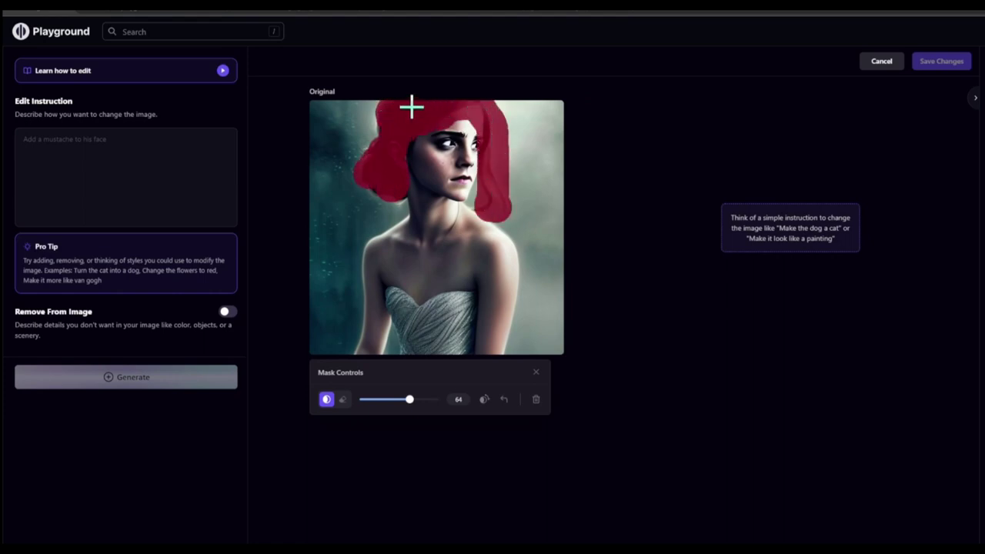
pyautogui.moveTo(388, 164); pyautogui.dragTo(409, 195)
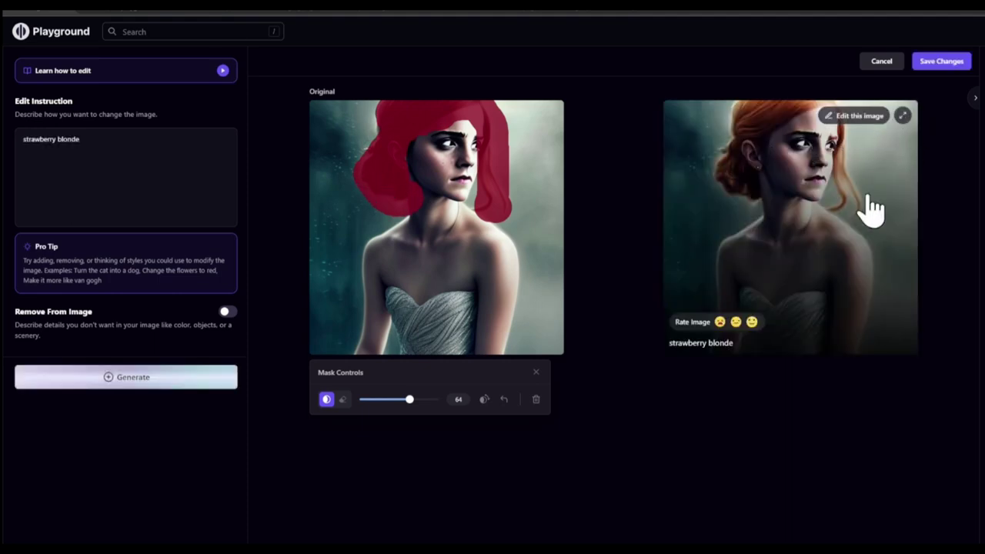
pyautogui.click(903, 115)
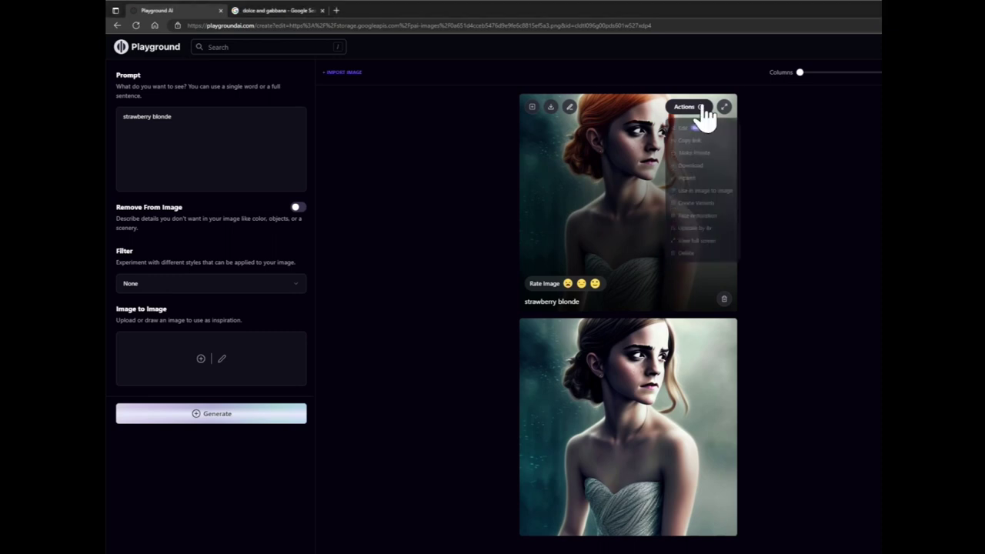
pyautogui.moveTo(692, 109)
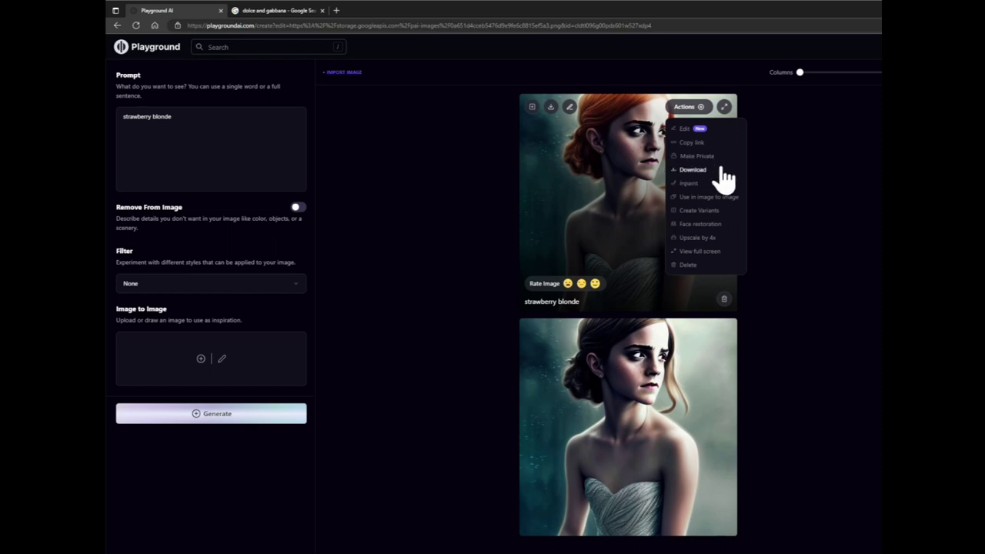
pyautogui.click(687, 107)
pyautogui.click(773, 241)
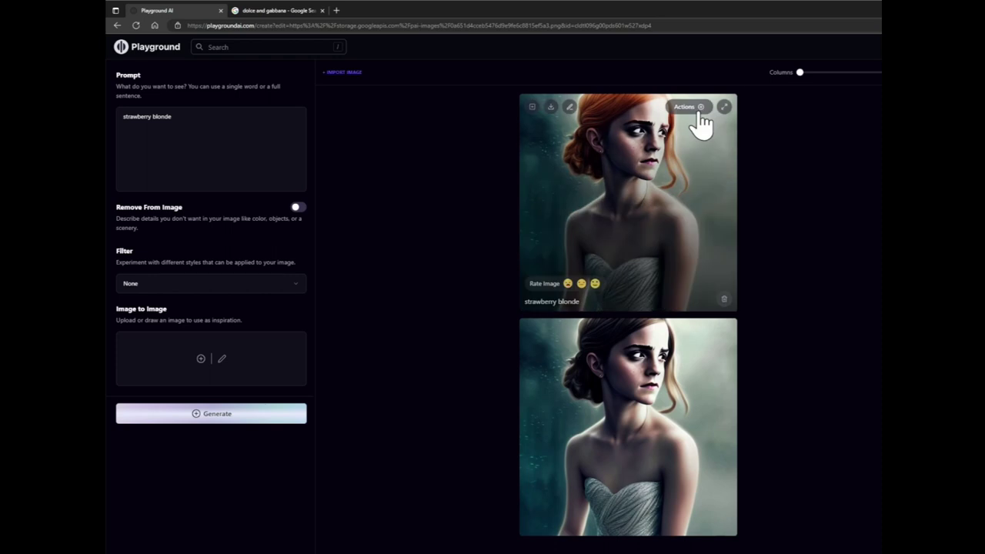
pyautogui.click(703, 109)
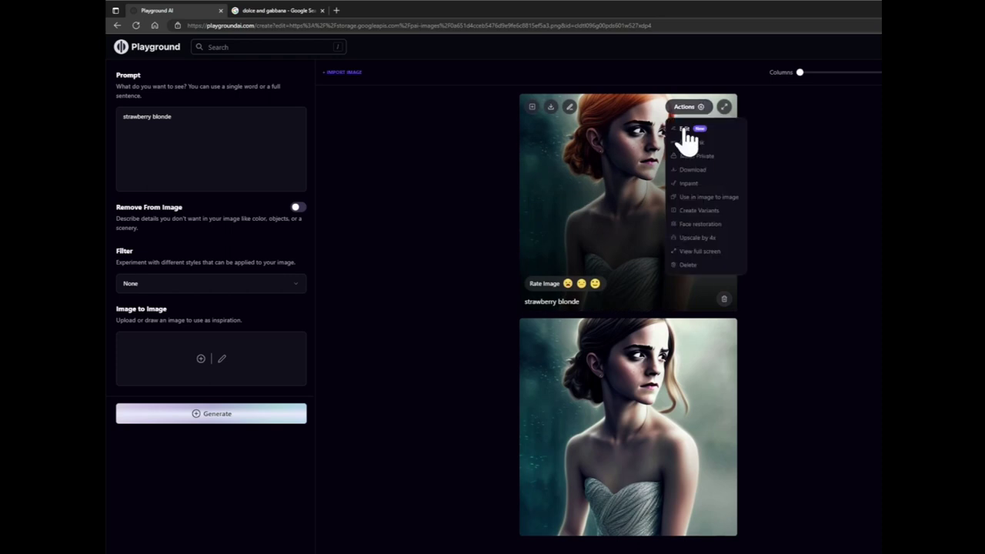
# Step: Mask the dress and chest area and generate the 'black armani dress' edit
pyautogui.click(570, 108)
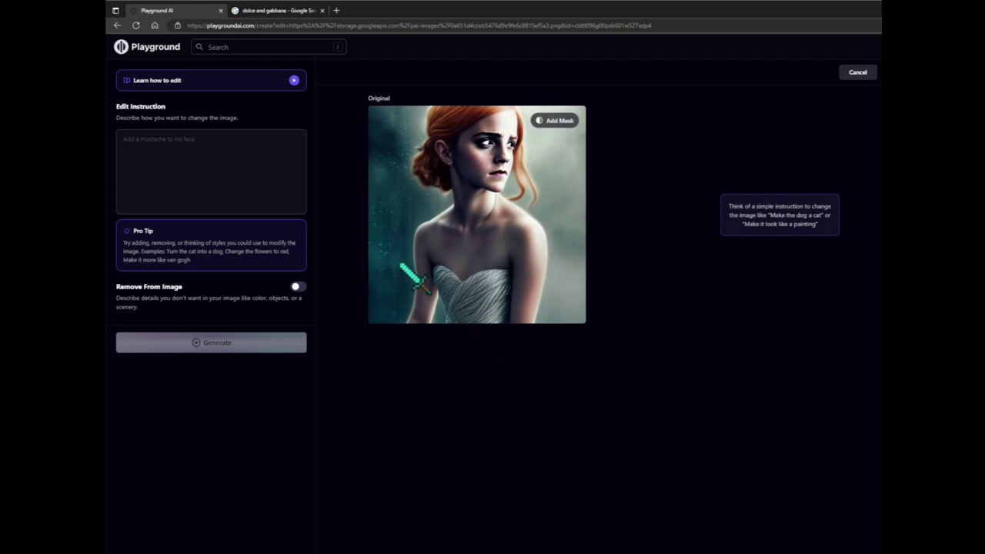
pyautogui.click(554, 120)
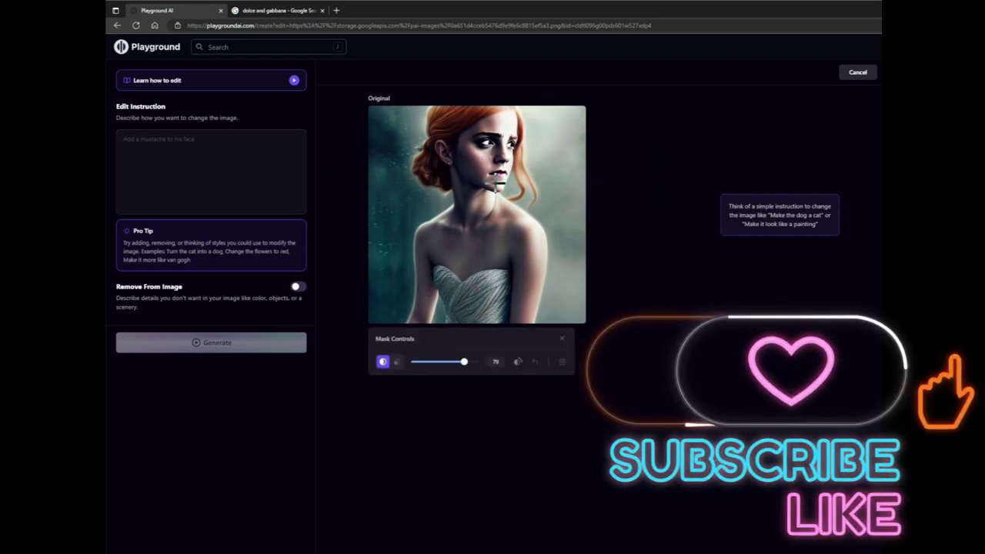
pyautogui.moveTo(437, 275)
pyautogui.mouseDown()
pyautogui.moveTo(456, 310)
pyautogui.moveTo(475, 290)
pyautogui.moveTo(504, 283)
pyautogui.moveTo(495, 314)
pyautogui.mouseUp()
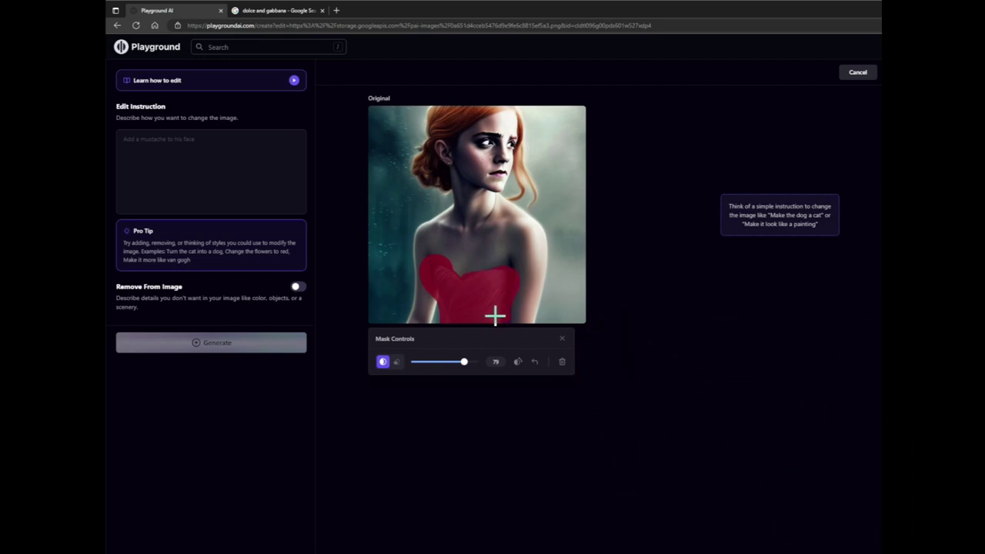
pyautogui.click(244, 189)
pyautogui.write('black')
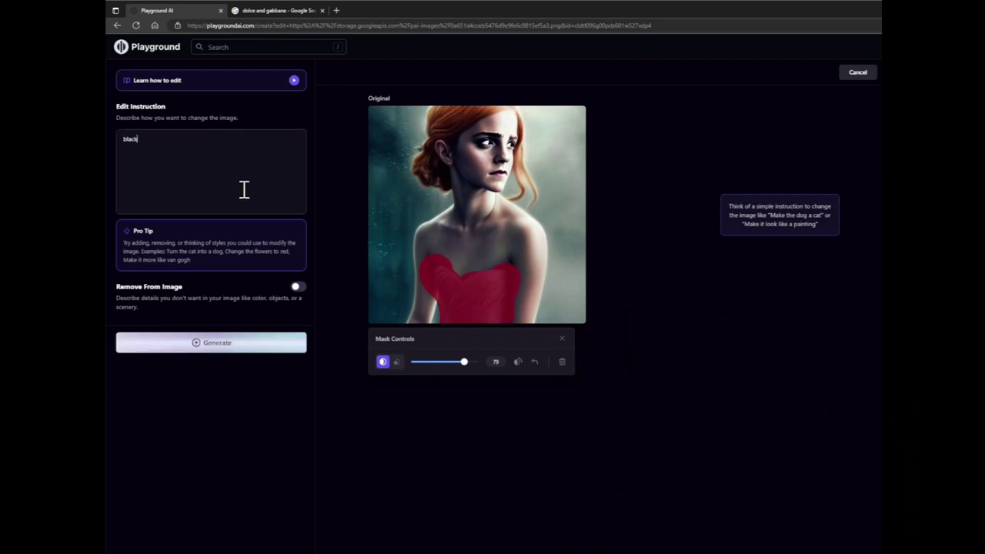
pyautogui.write(' armani dress')
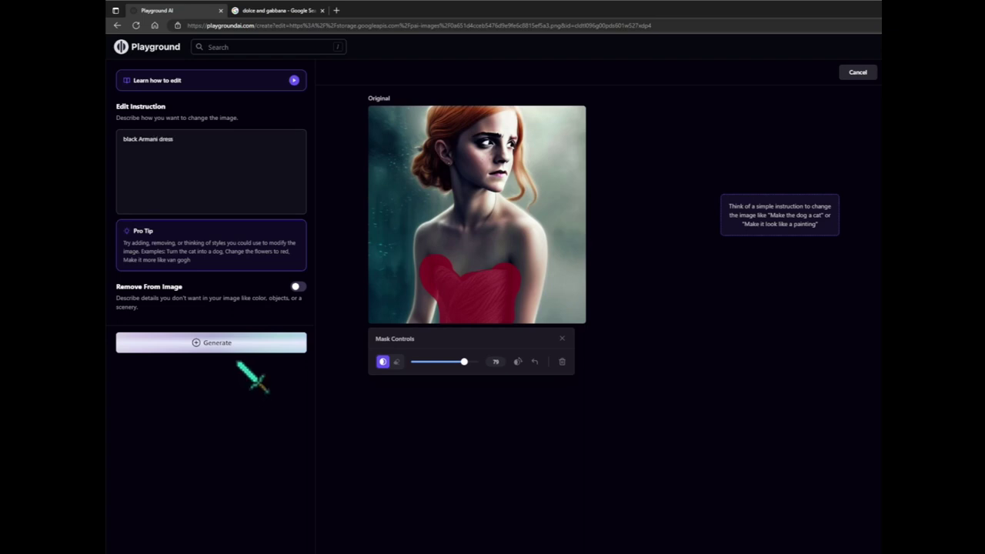
pyautogui.click(240, 344)
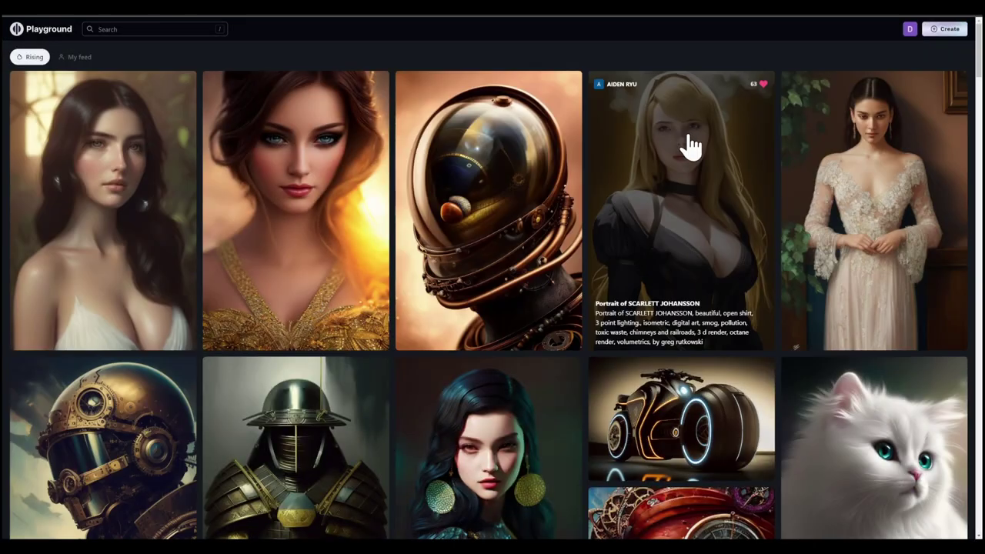
pyautogui.scroll(-20, 723, 218)
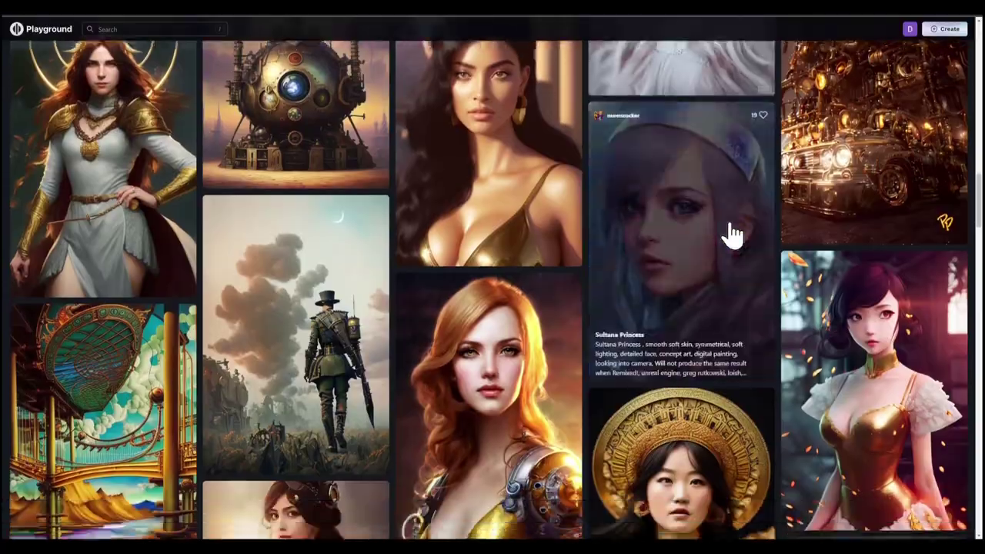
pyautogui.scroll(-20, 731, 235)
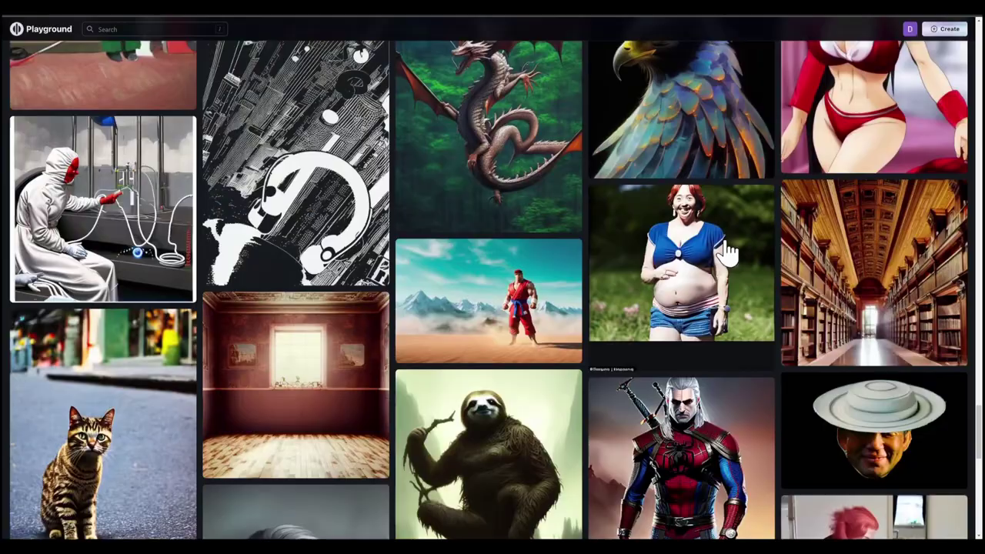
pyautogui.scroll(-5, 727, 252)
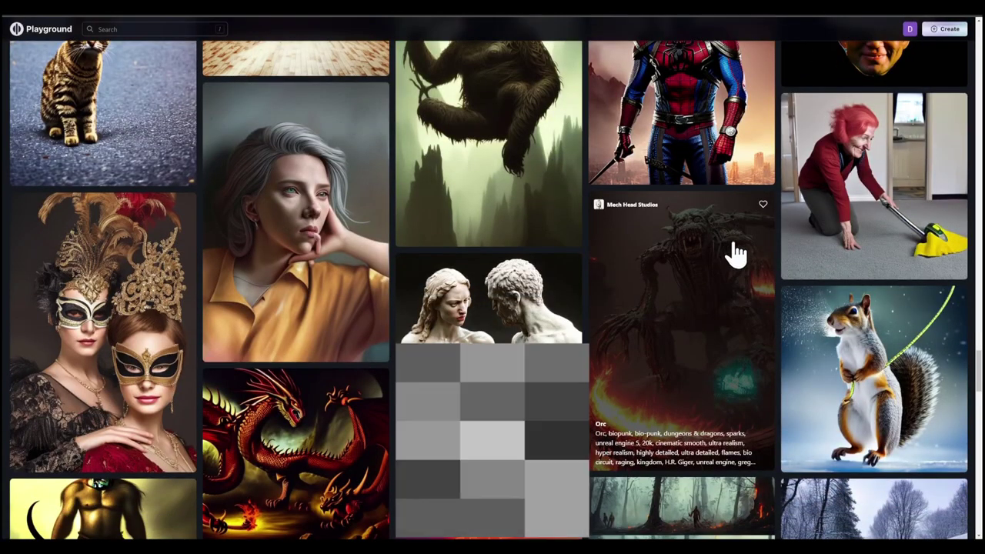
pyautogui.click(330, 226)
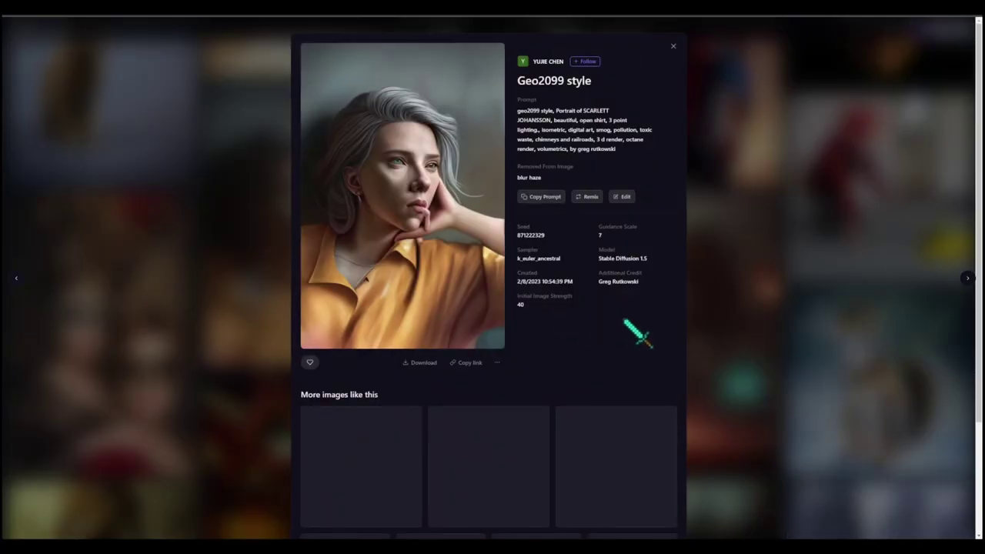
pyautogui.press('Escape')
# Step: Scroll further and open the 'Pltn style' Joker portrait, showing seed 396208704 and the Playtoon filter
pyautogui.scroll(-5, 643, 258)
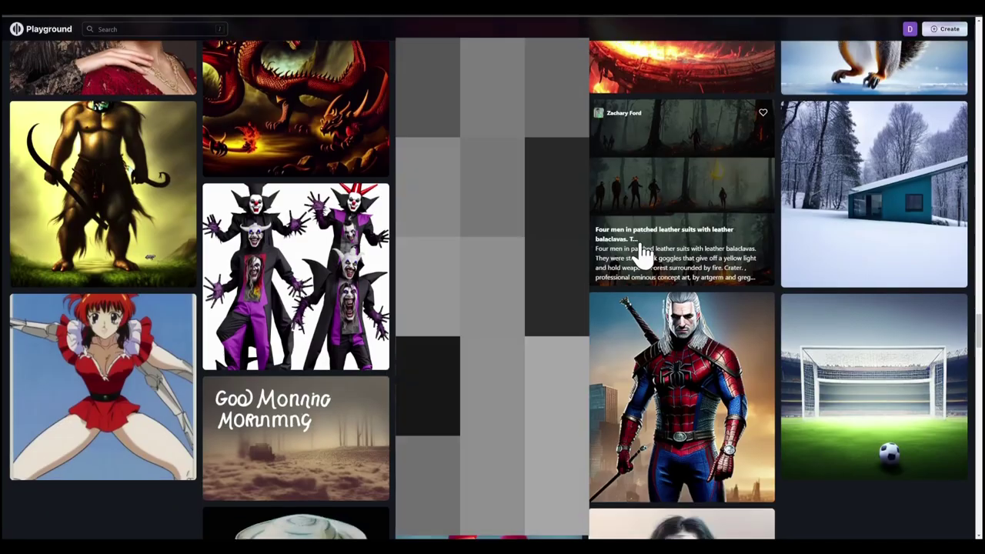
pyautogui.scroll(-5, 806, 417)
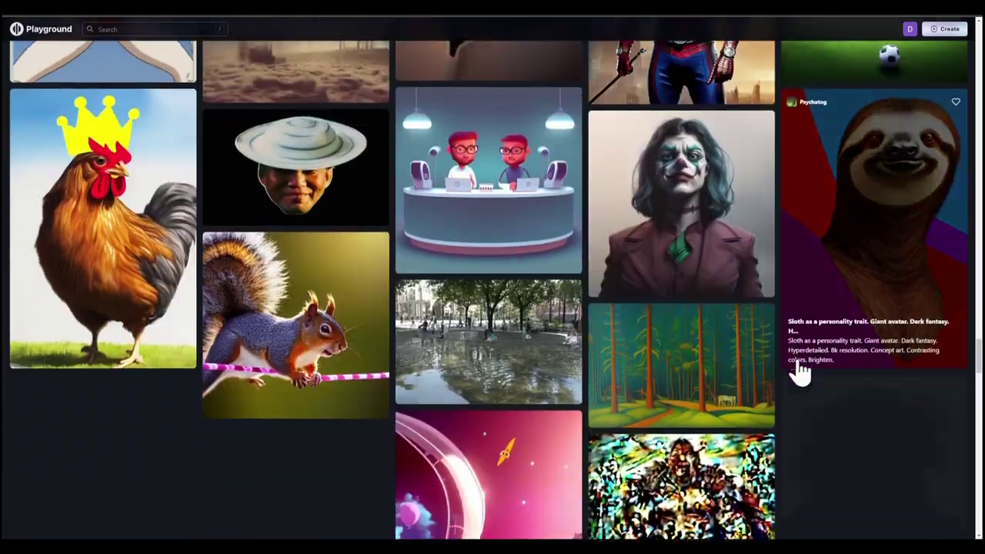
pyautogui.click(714, 164)
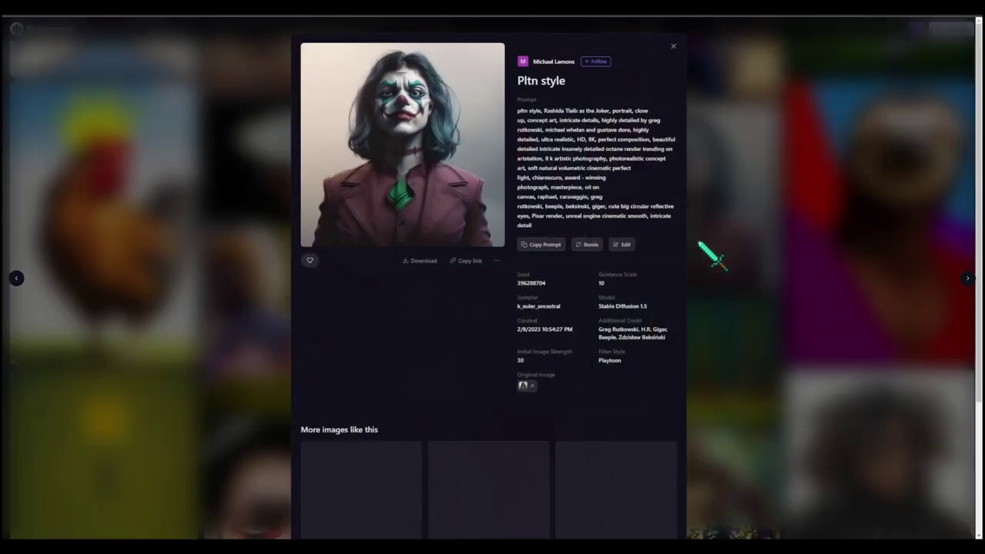